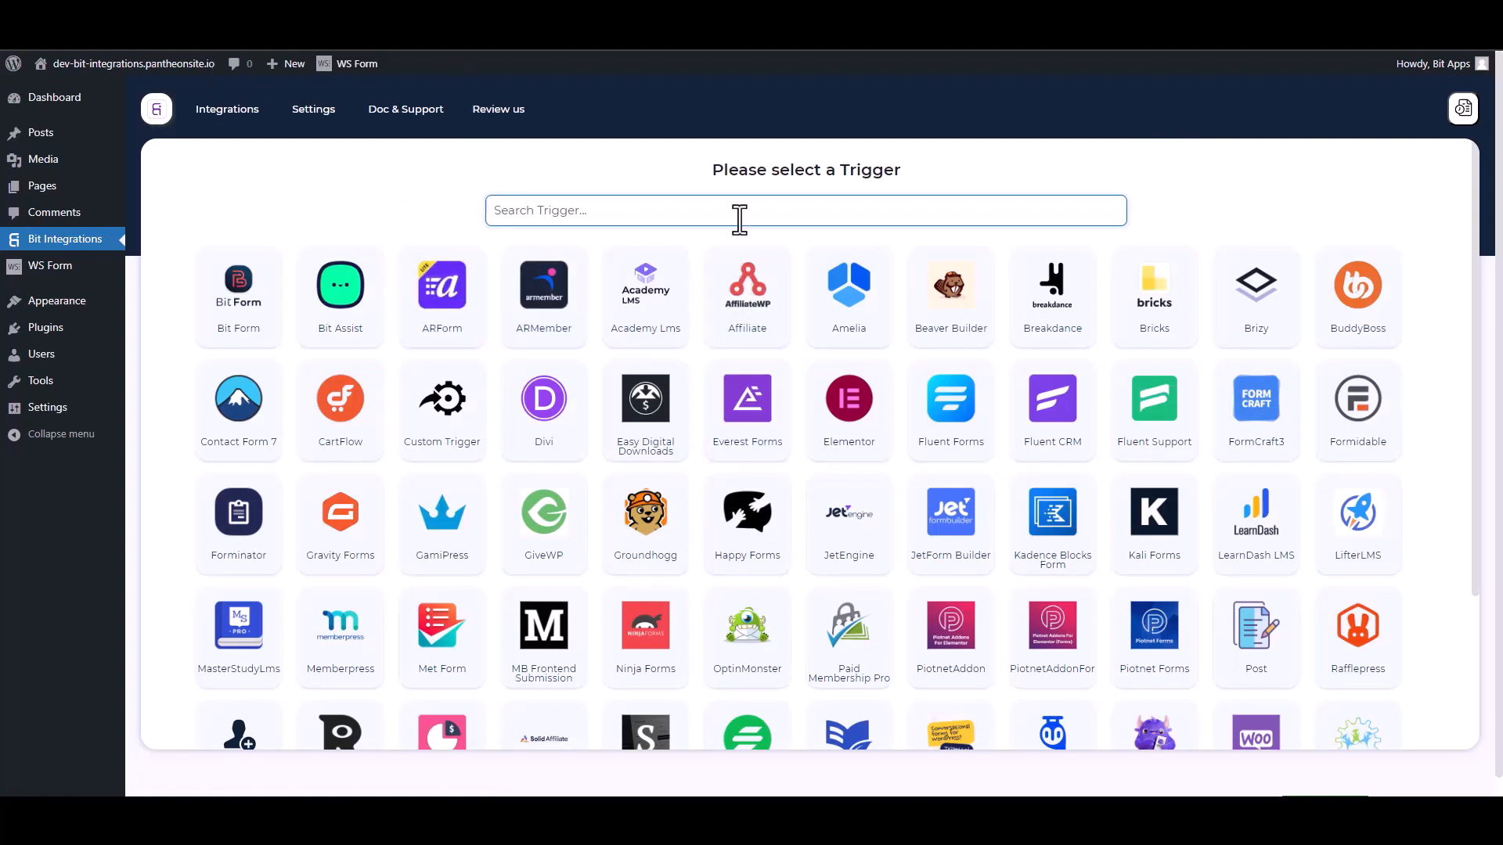
Step: Search for 'ws' and select WS Form as the integration trigger
type("ws")
left_click(783, 311)
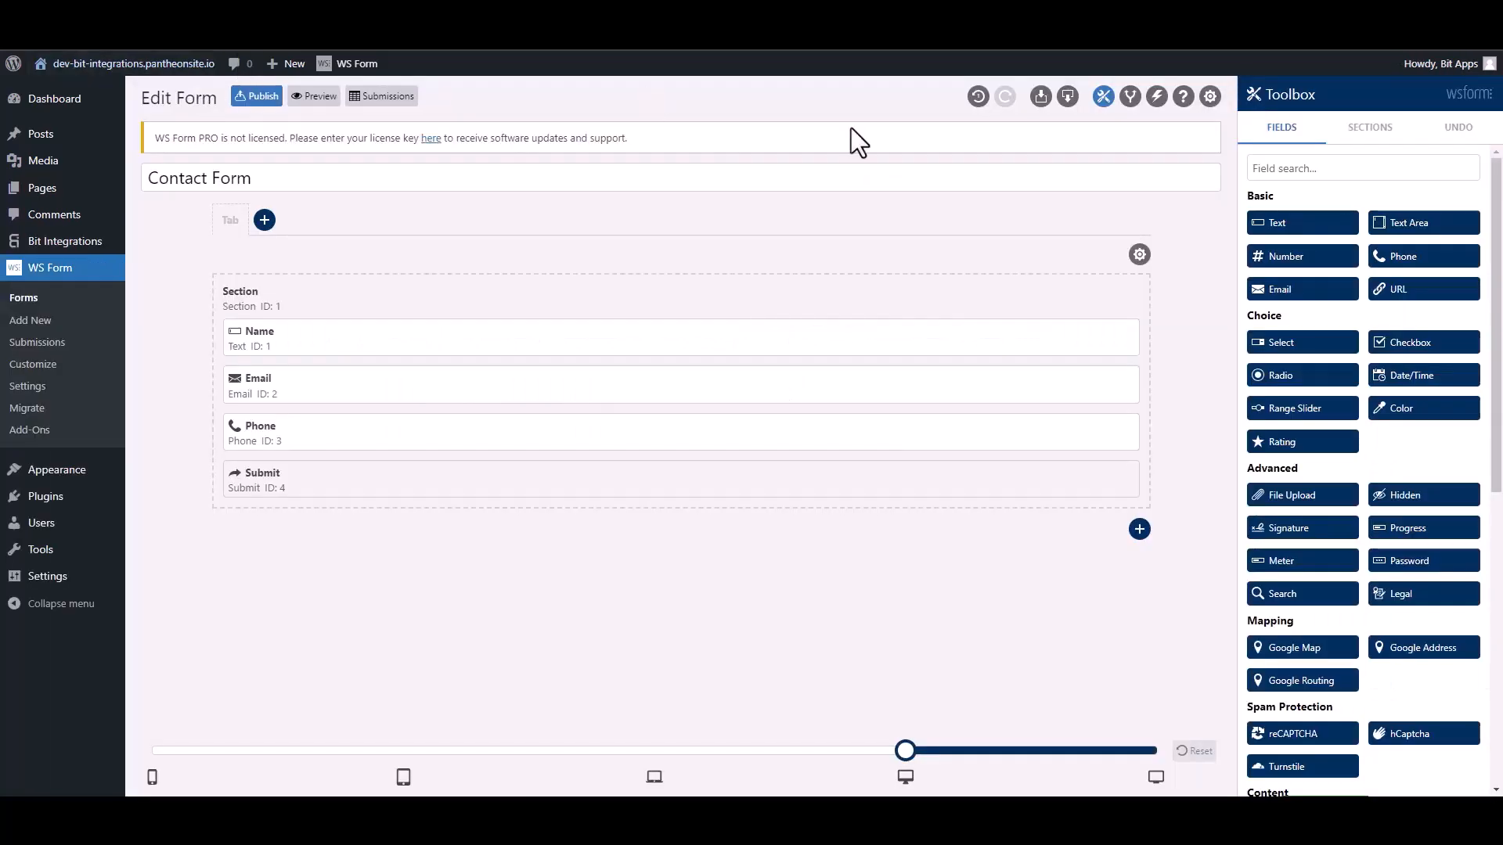
Step: Add a 'Bit Integrations' form action of type Run WordPress Hook using Action - do_action
left_click(1156, 97)
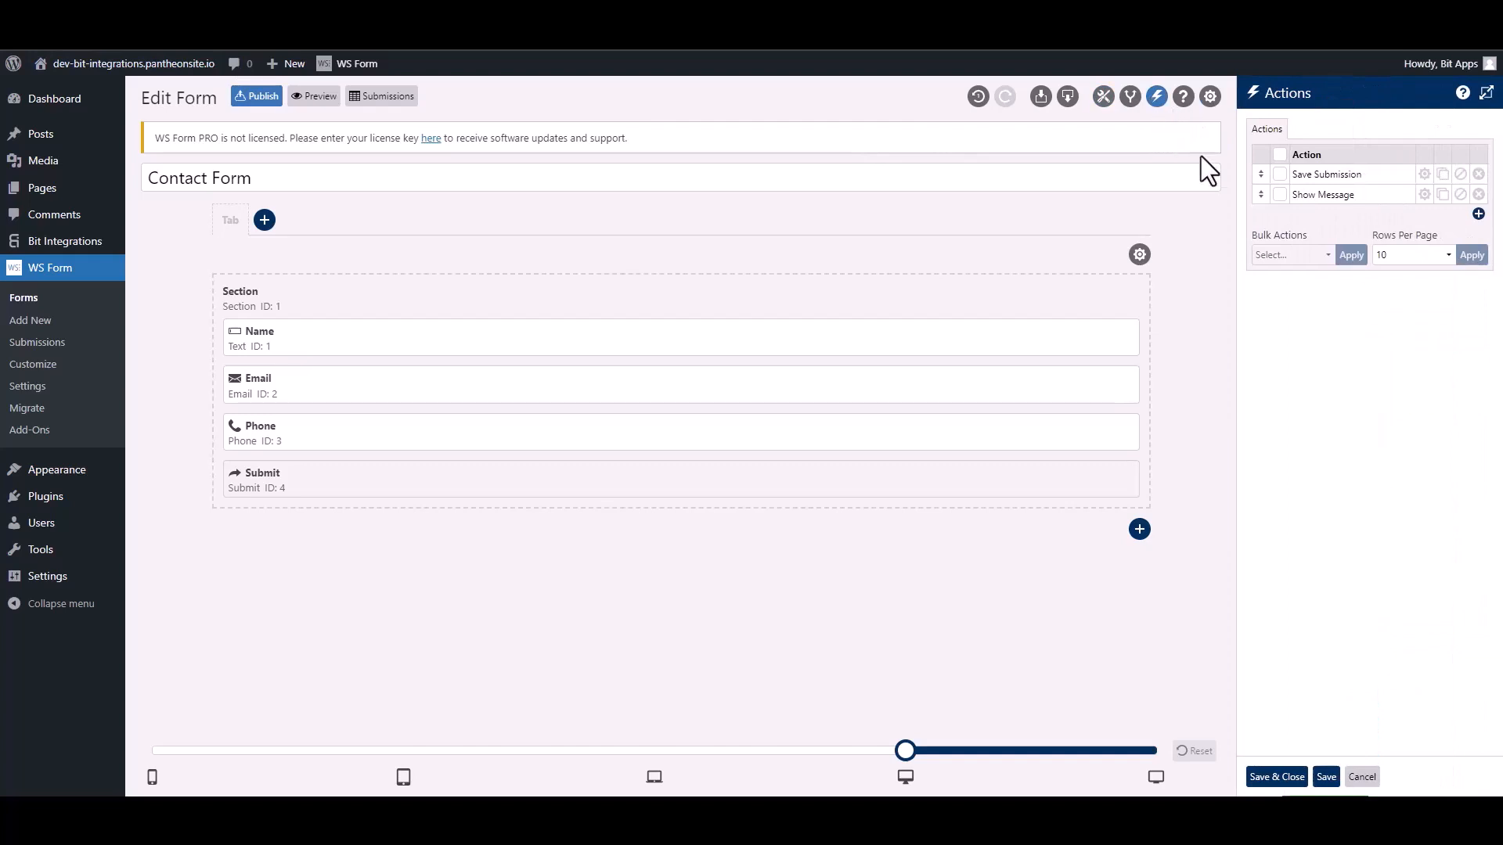
left_click(1478, 214)
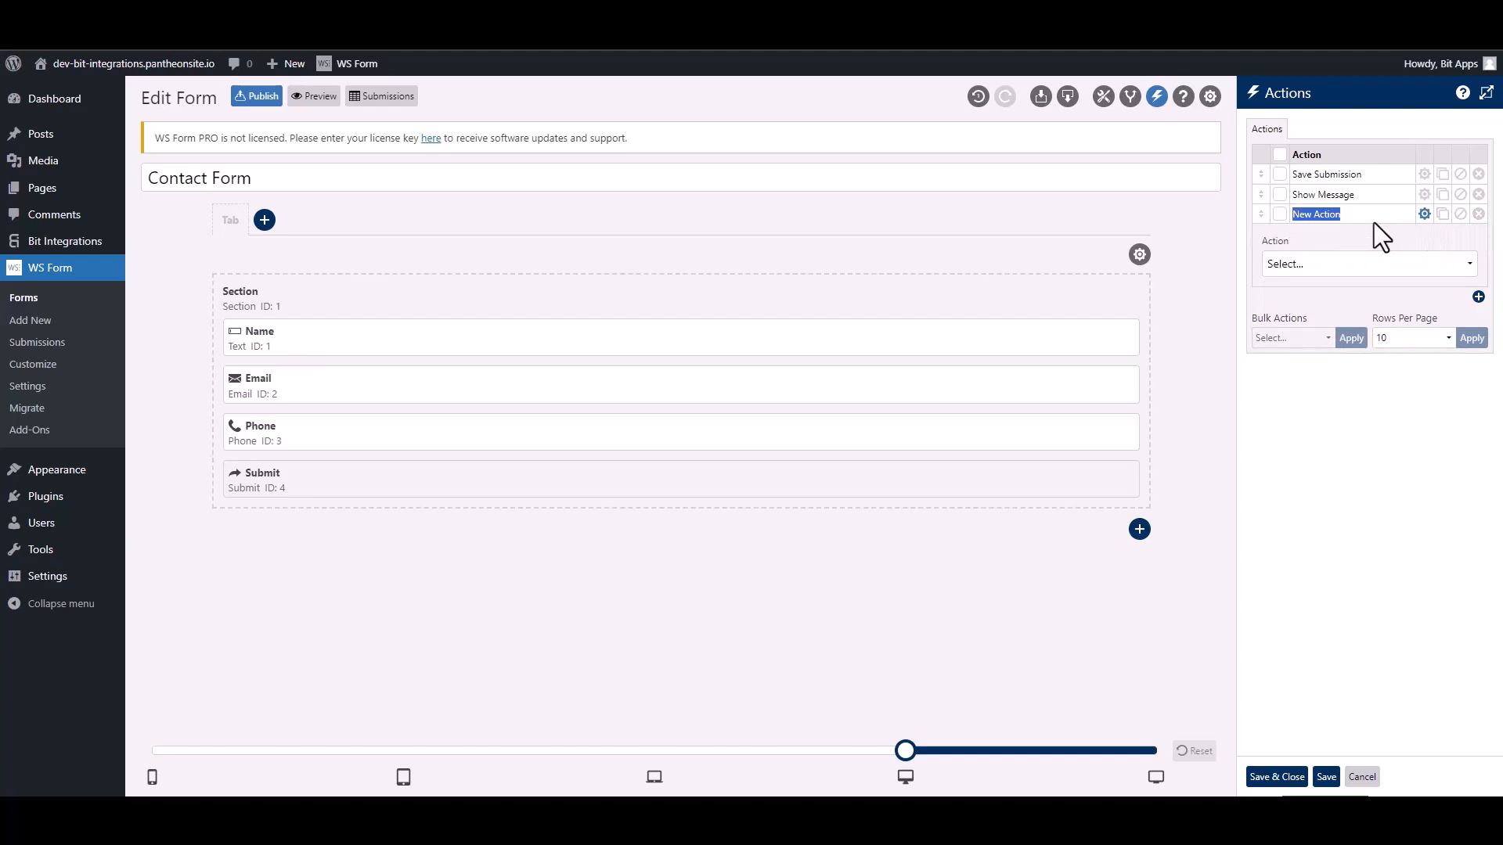
type("Bit Integ")
type("rations")
left_click(1346, 264)
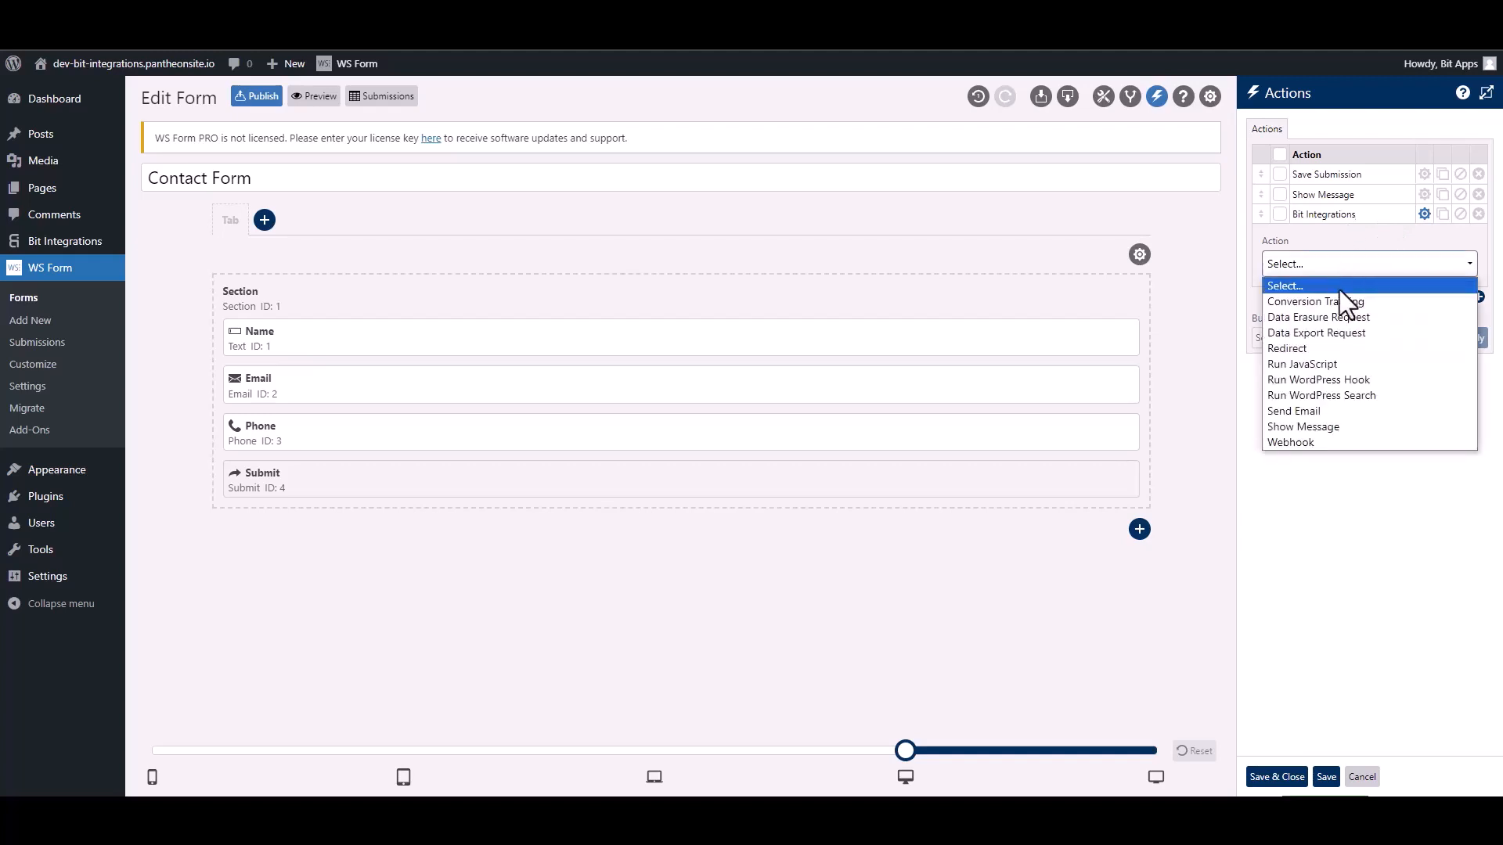
left_click(1363, 379)
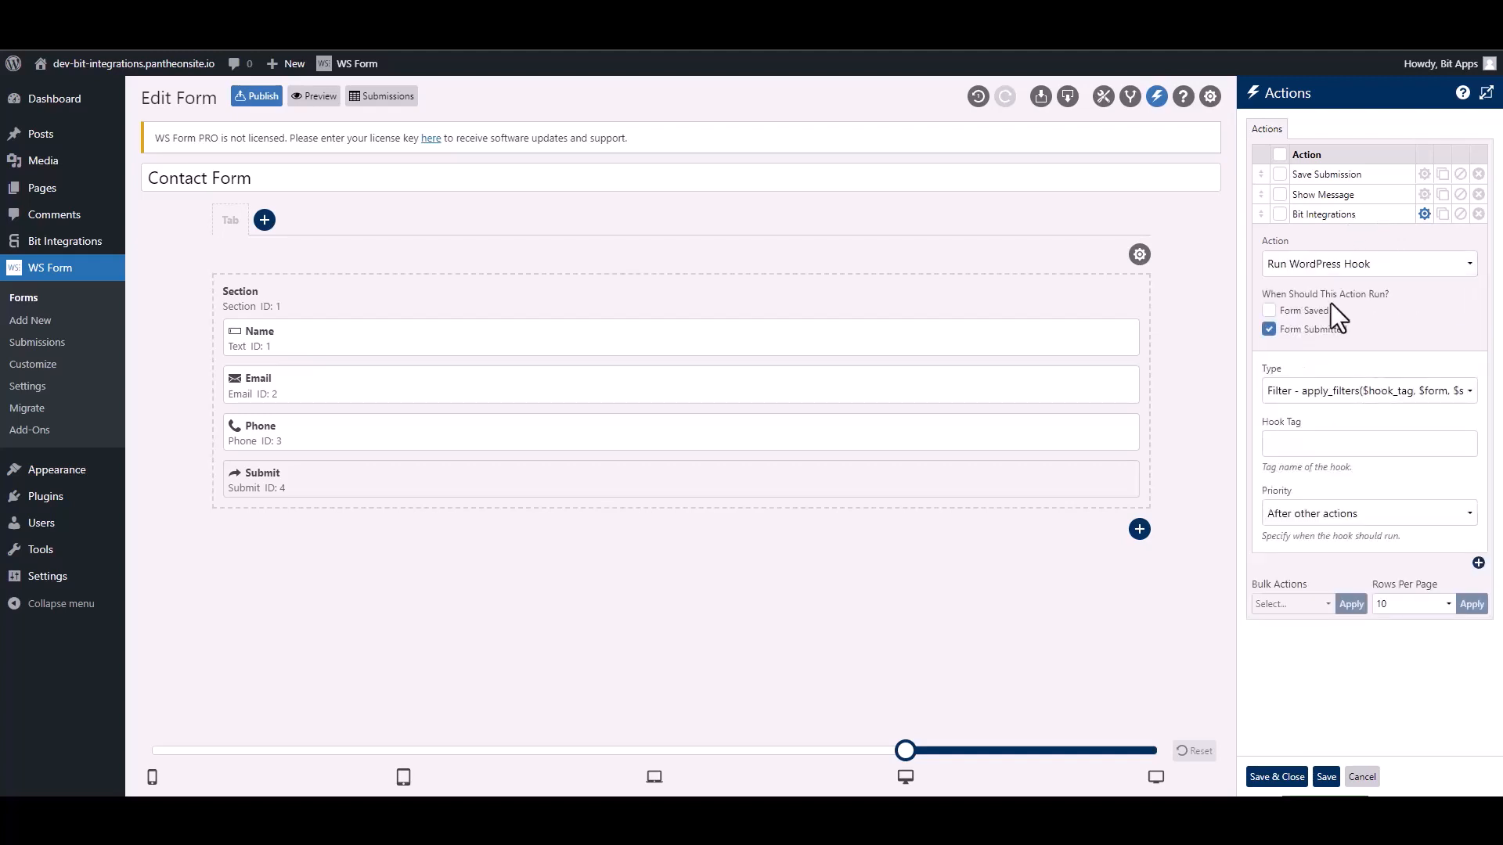
left_click(1304, 397)
left_click(1306, 427)
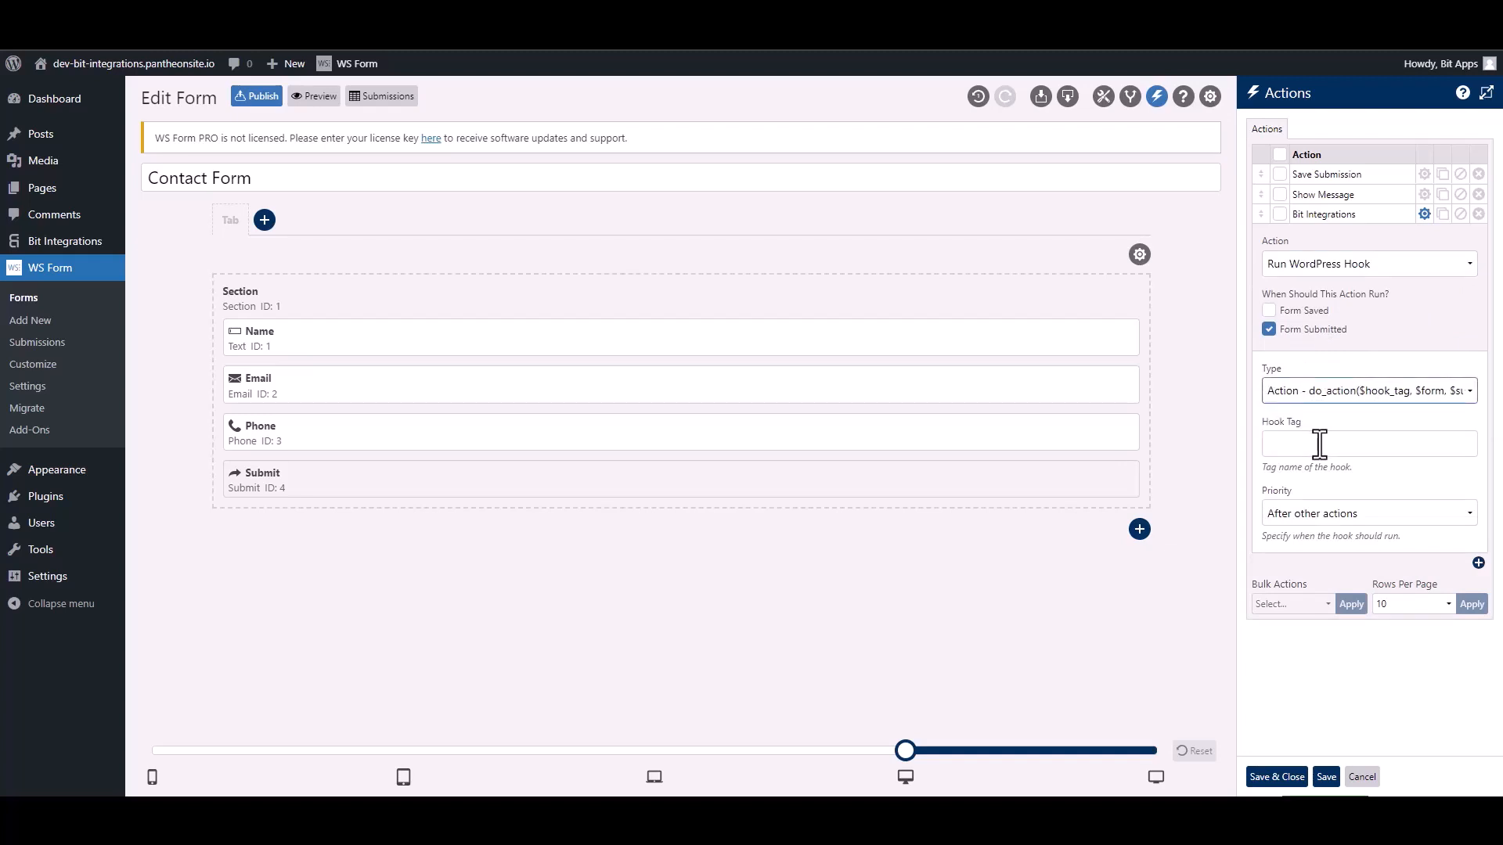
left_click(1320, 445)
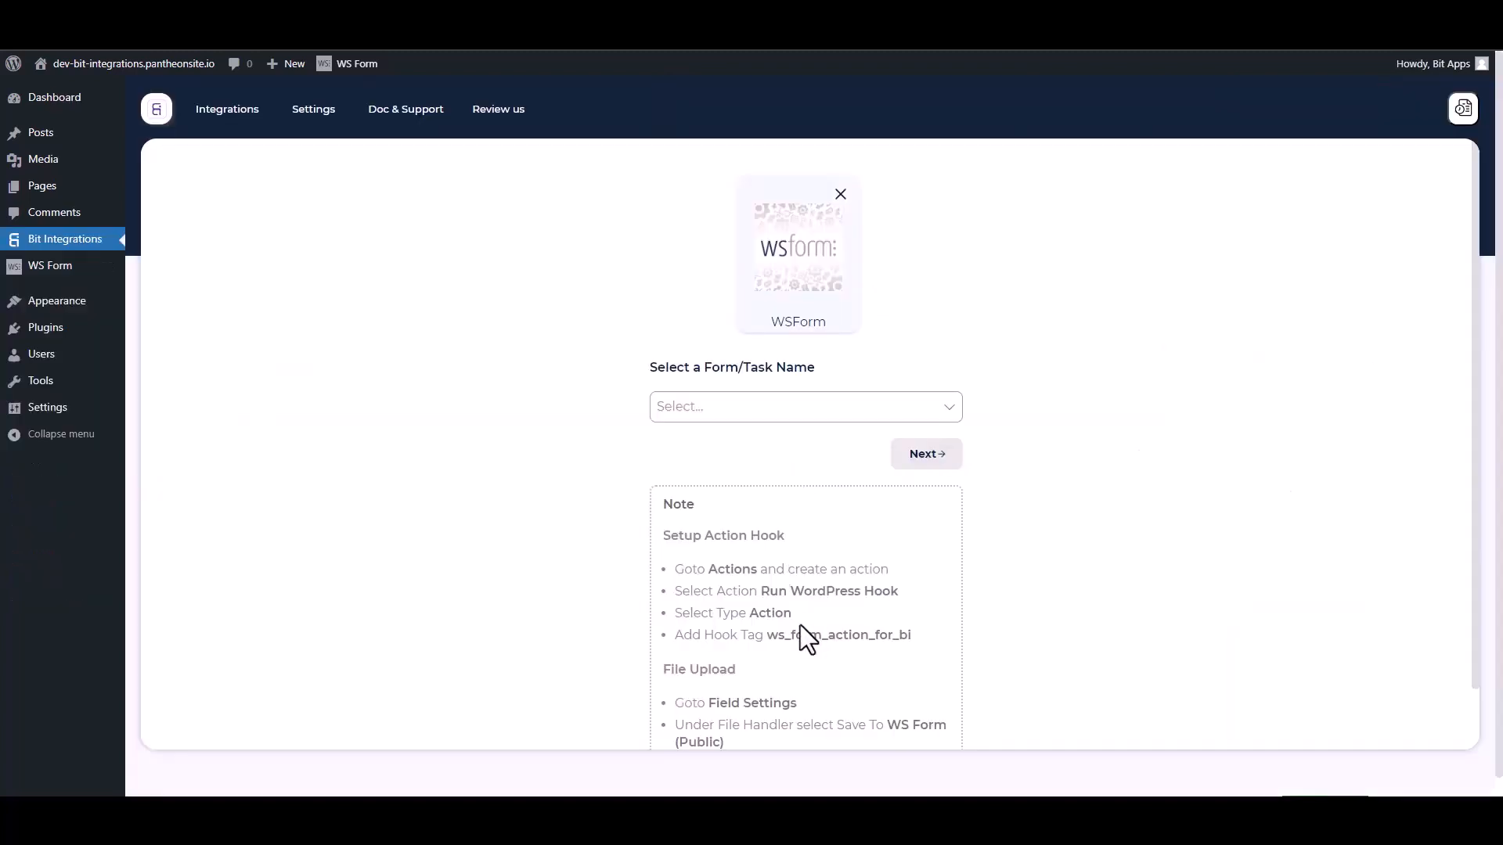
Step: Select the hook tag ws_form_action_for_bi in the Bit Integrations note to copy it
left_click_drag(922, 645, 775, 635)
key("ctrl+c")
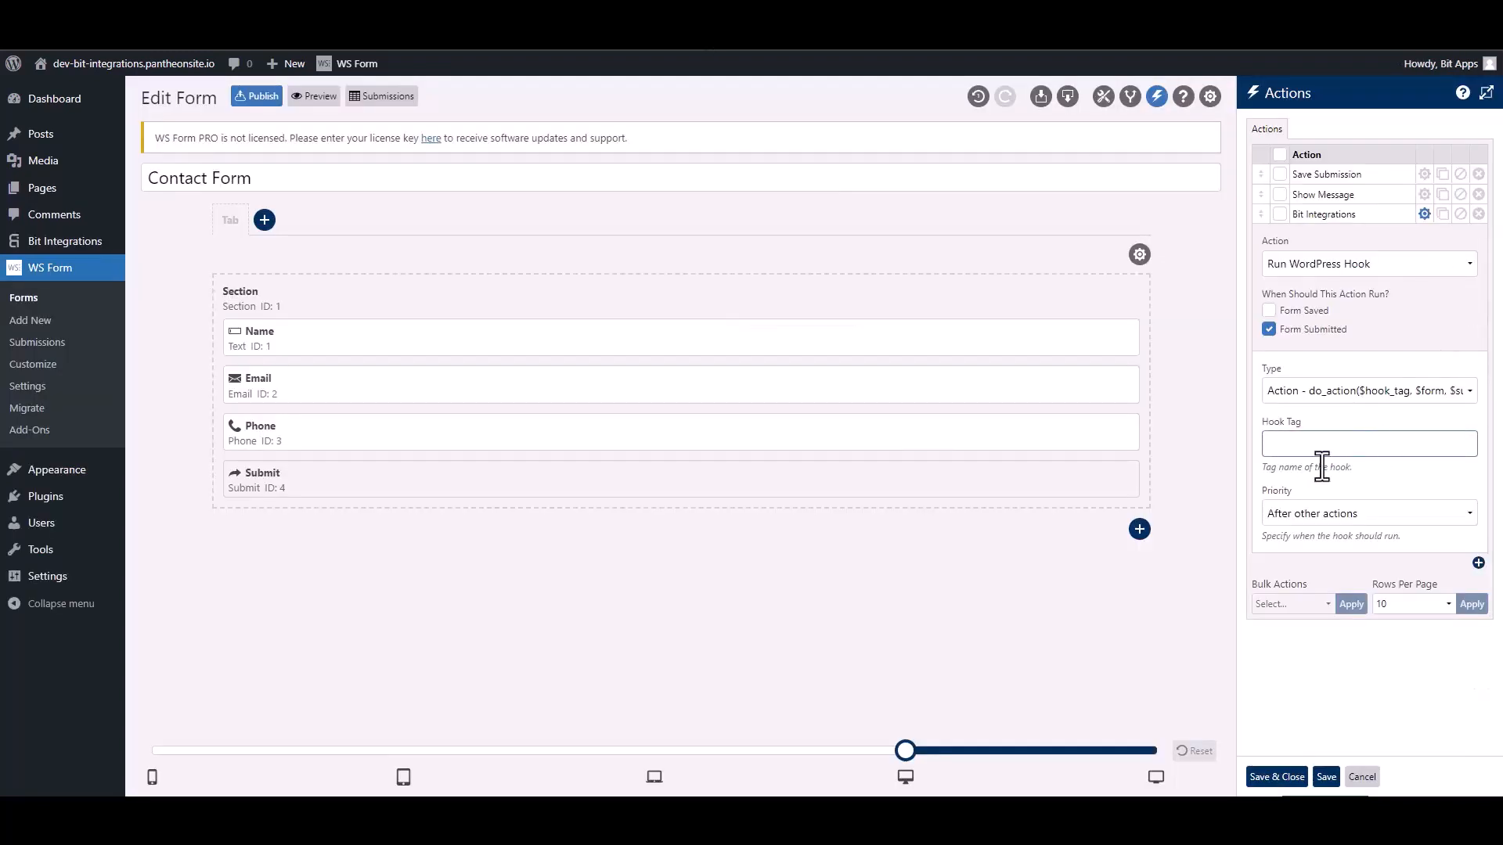
Step: Paste ws_form_action_for_bi as the action's hook tag and save the action
left_click(1318, 451)
key("ctrl+v")
left_click(1276, 778)
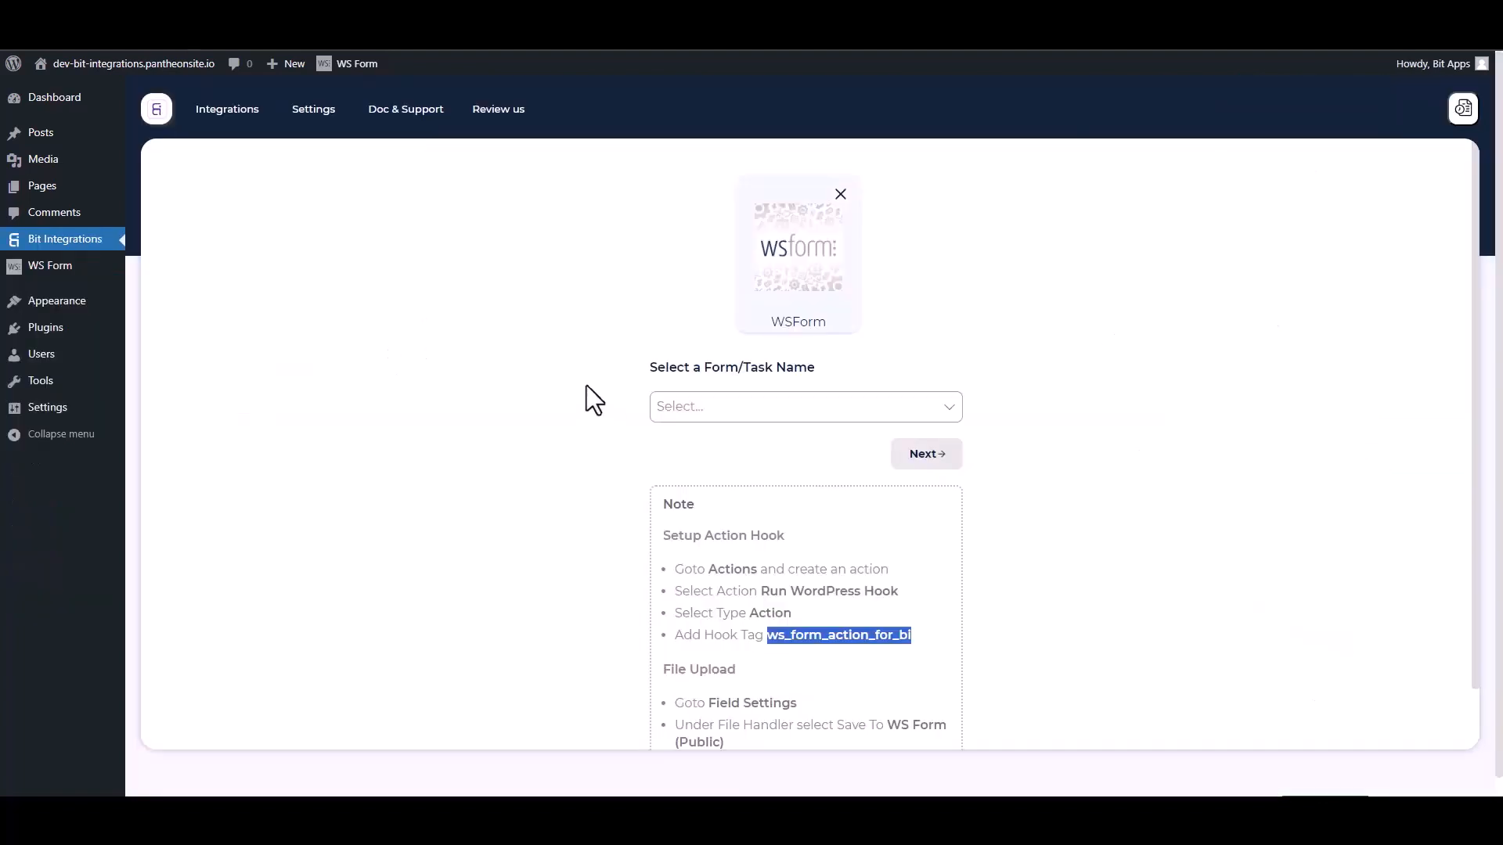
left_click(556, 365)
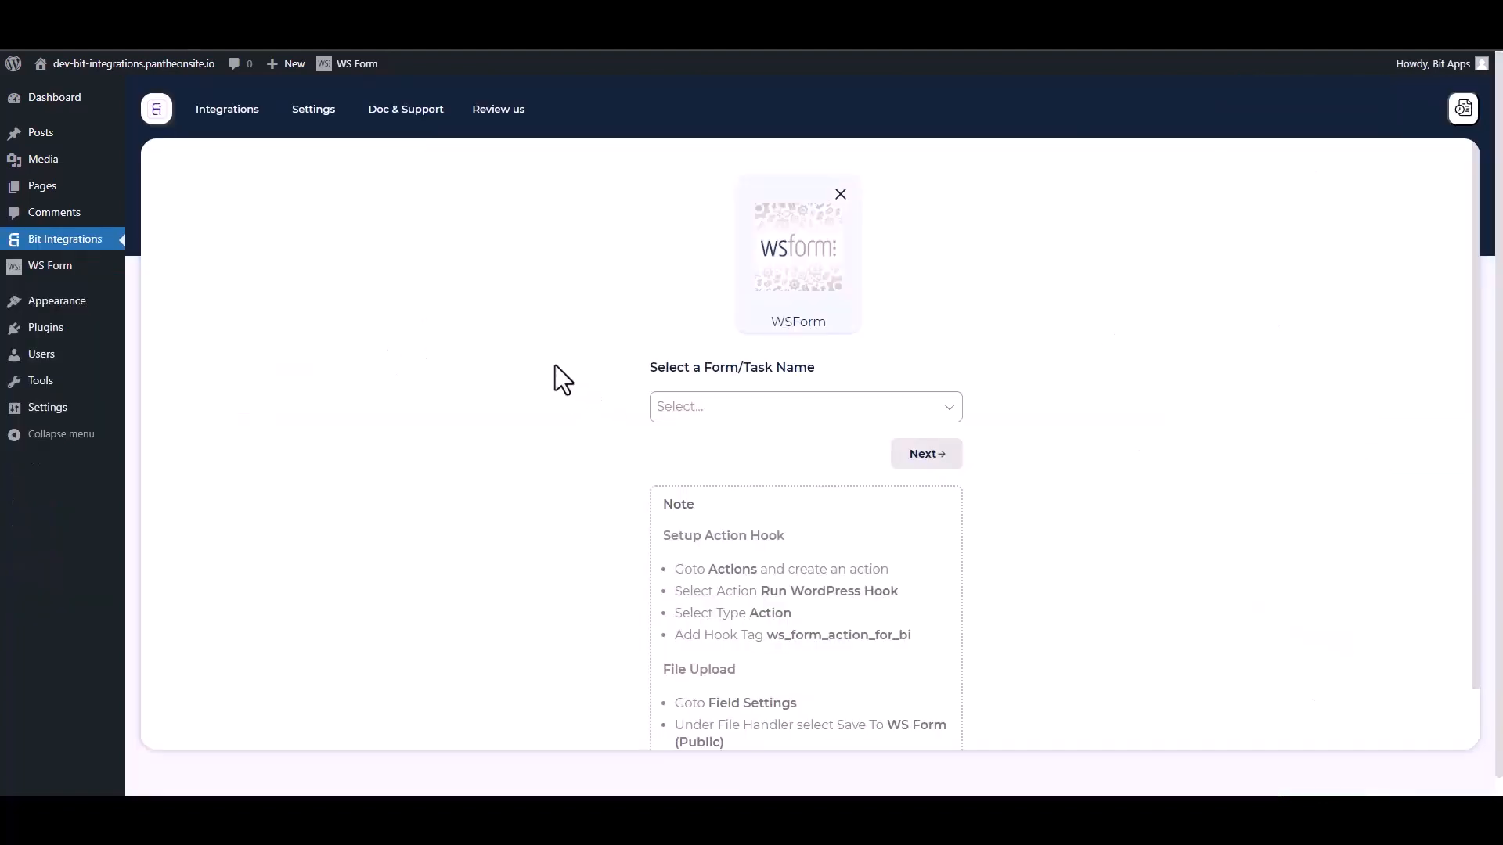
Step: Use Contact Form as the trigger form and pick Zoho Desk as the action app
left_click(738, 408)
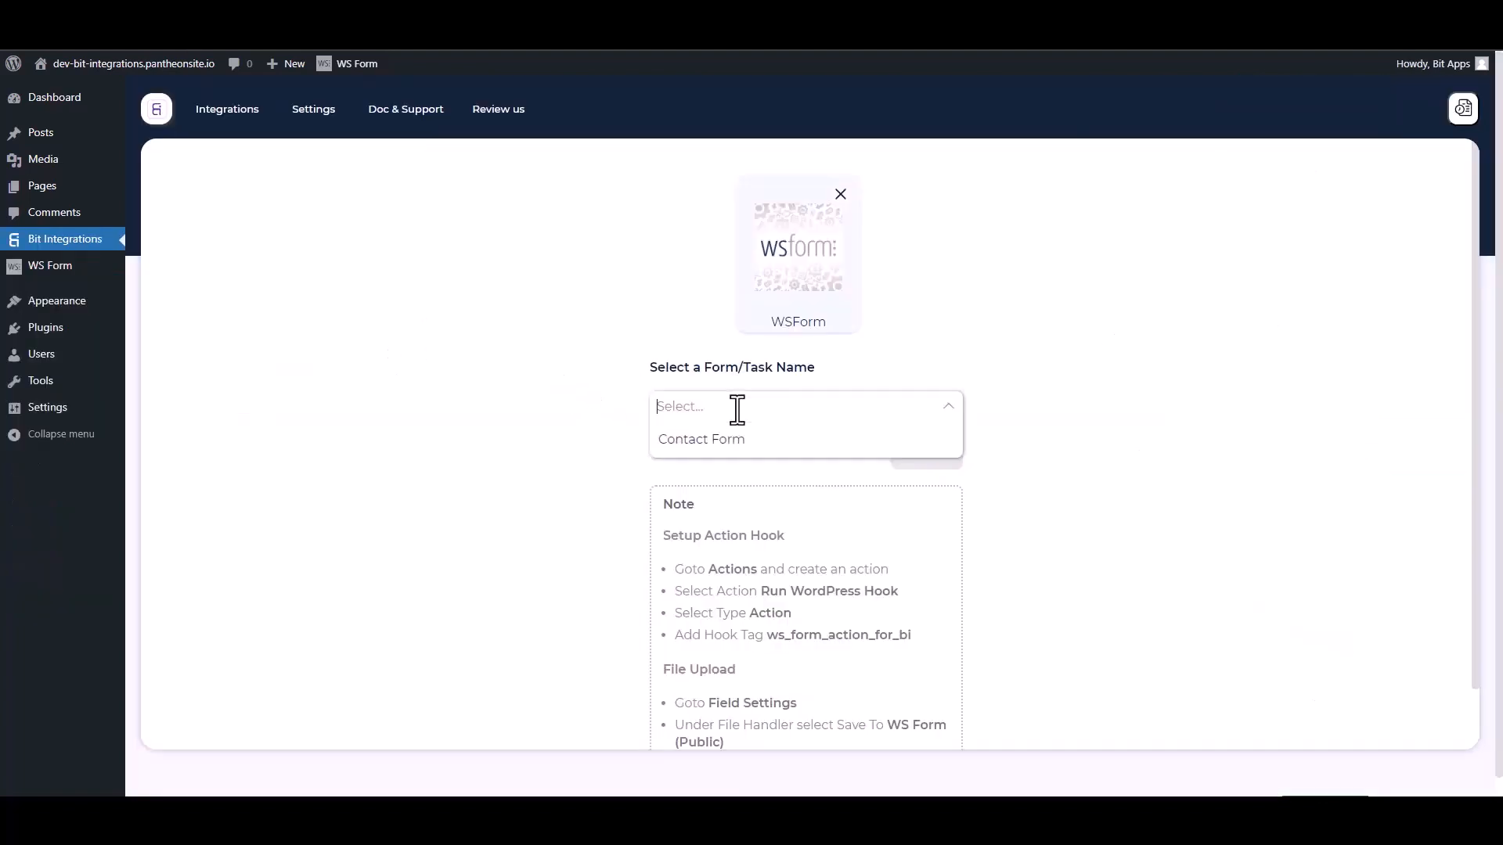
left_click(696, 441)
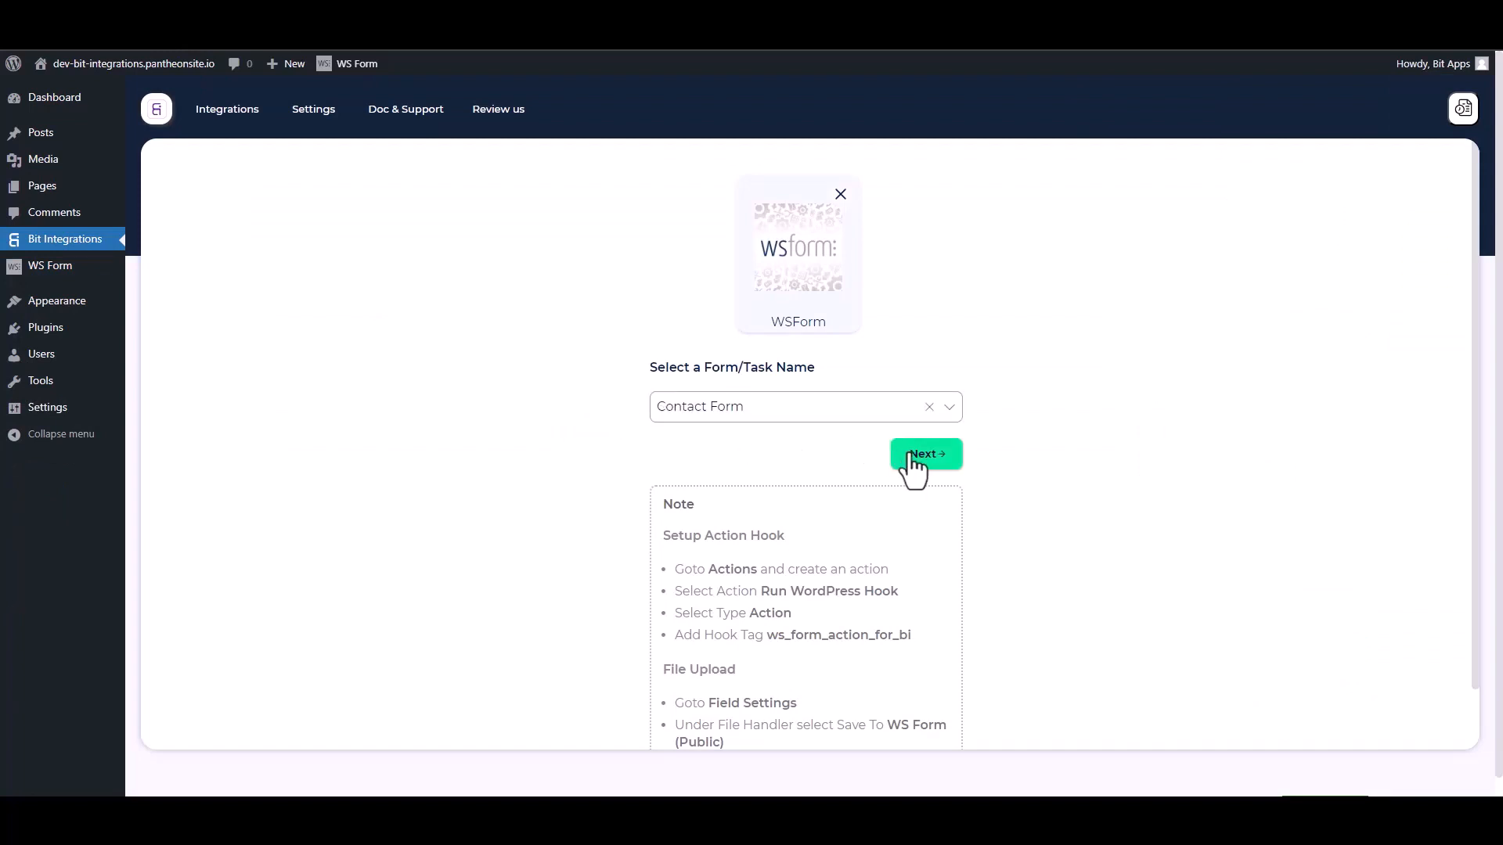
left_click(902, 455)
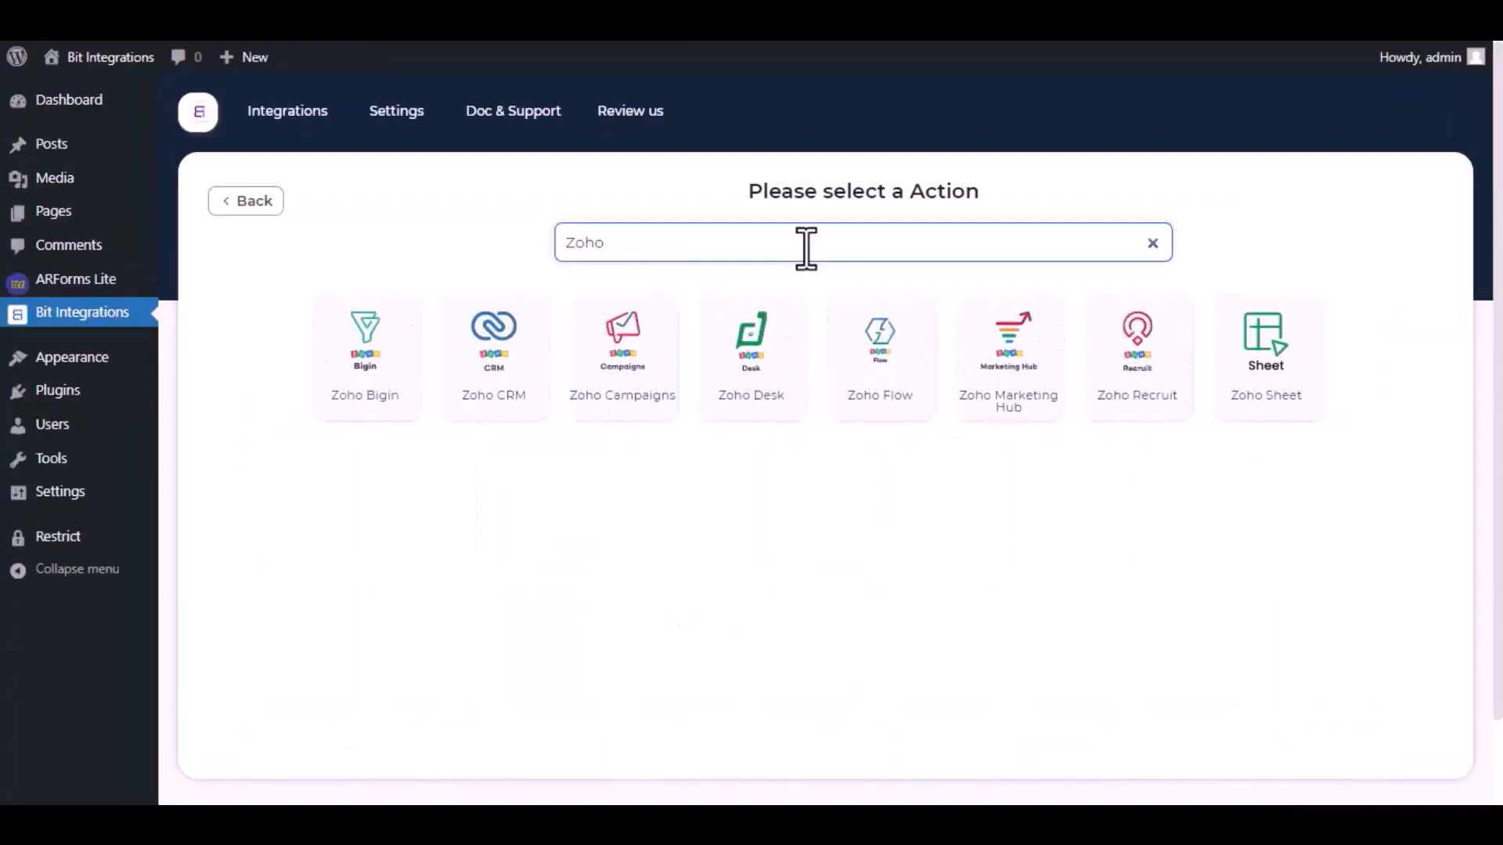
type("Des")
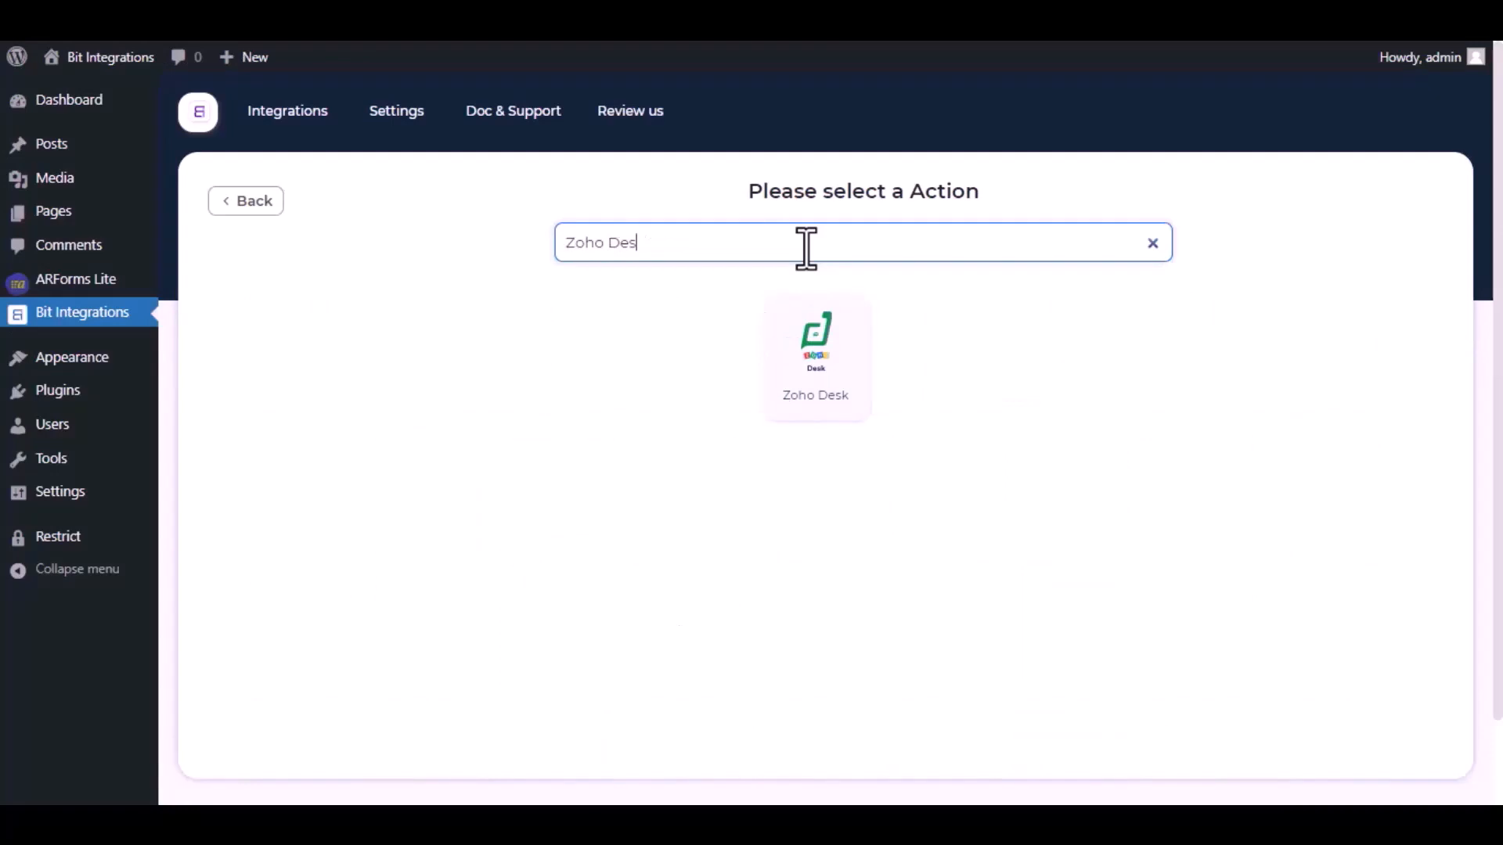
type("k")
left_click(821, 364)
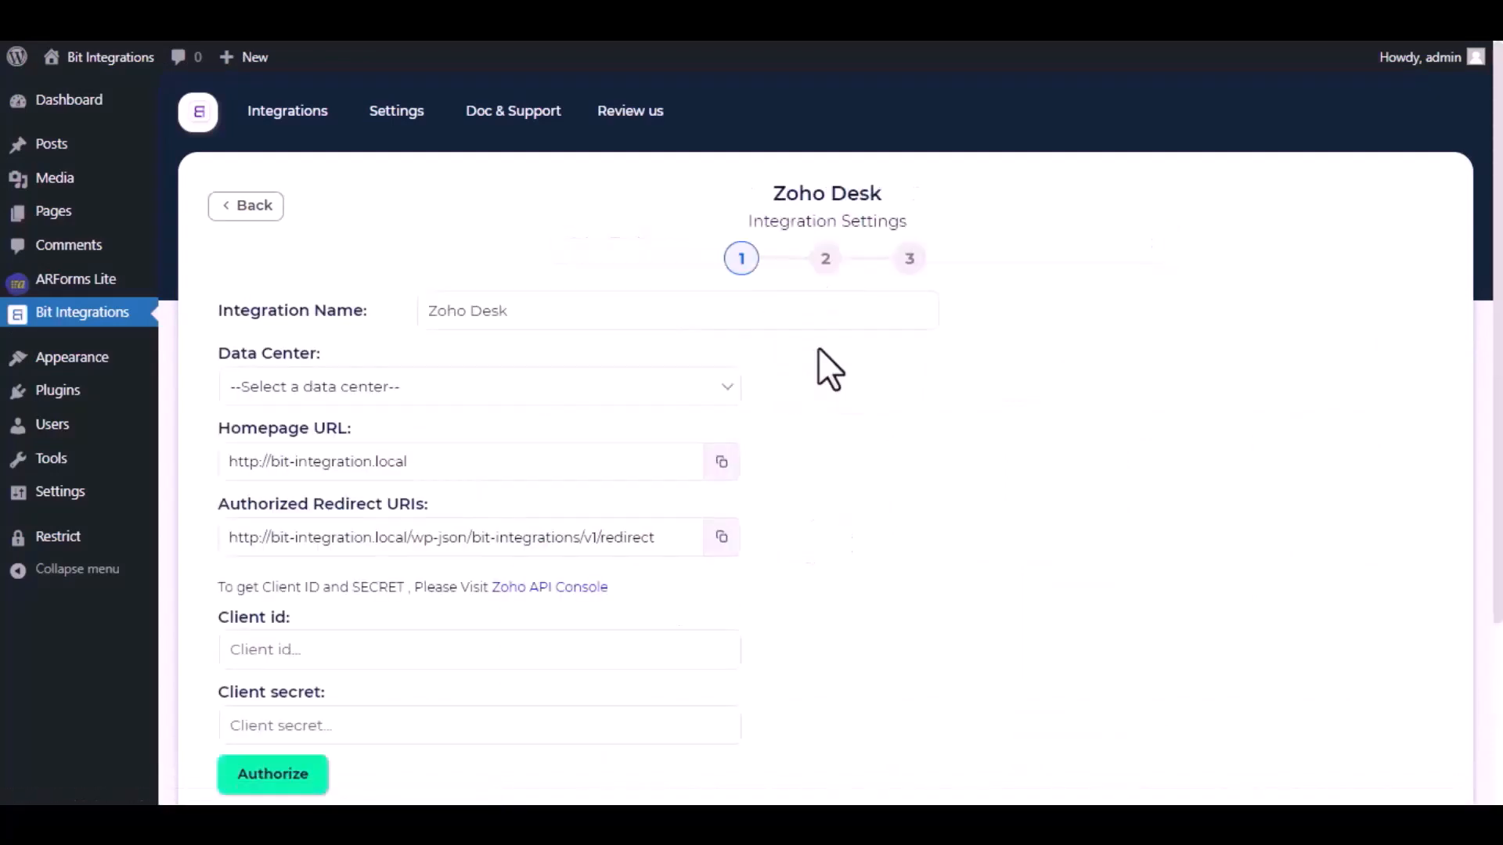
Step: Choose zoho.com as the Zoho Desk data center and follow the Zoho API Console link
left_click_drag(550, 317, 430, 312)
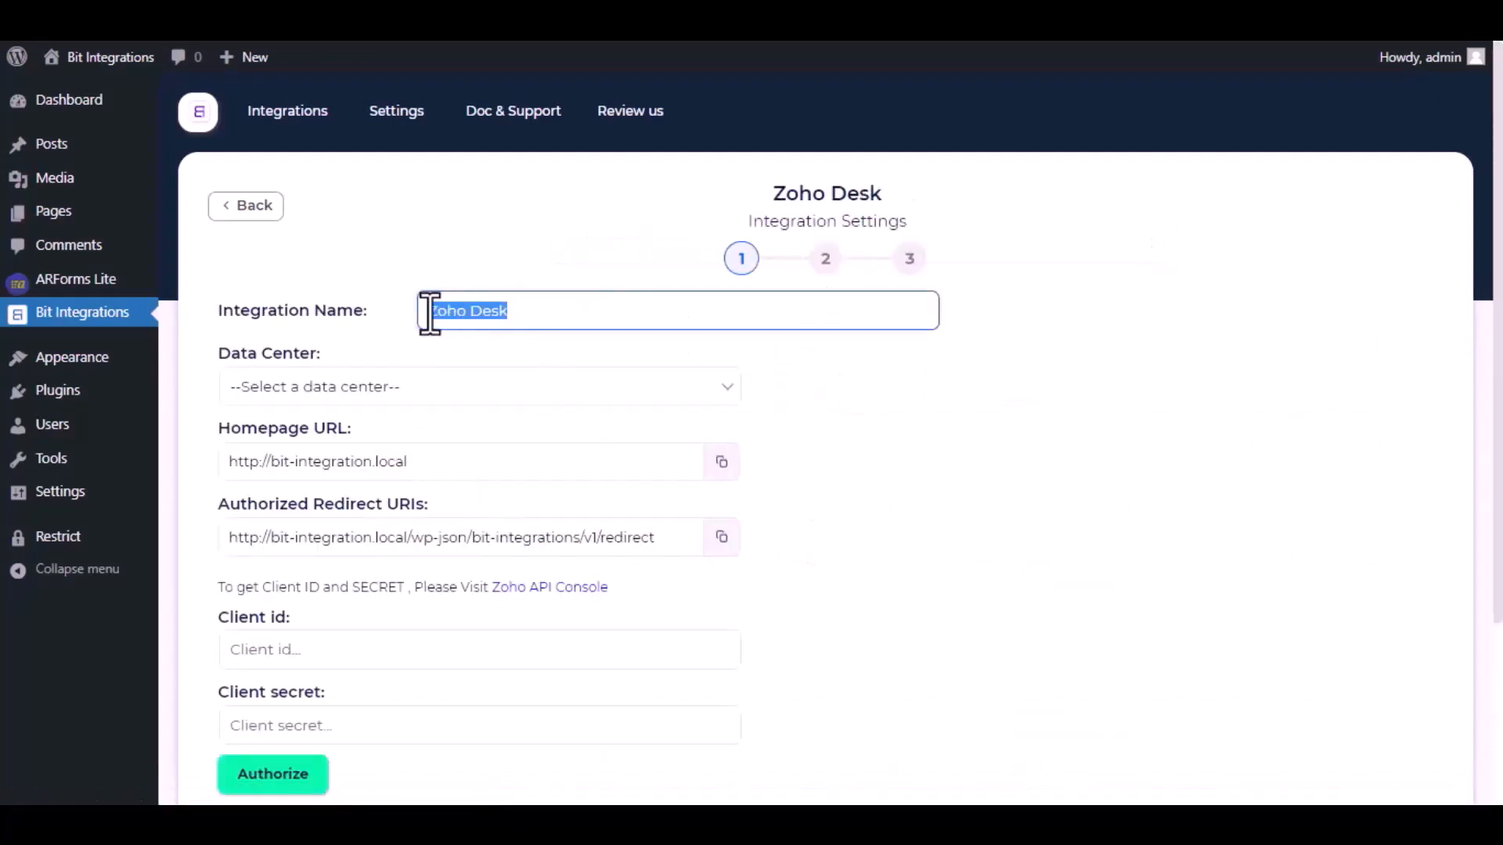
left_click(526, 308)
left_click(494, 389)
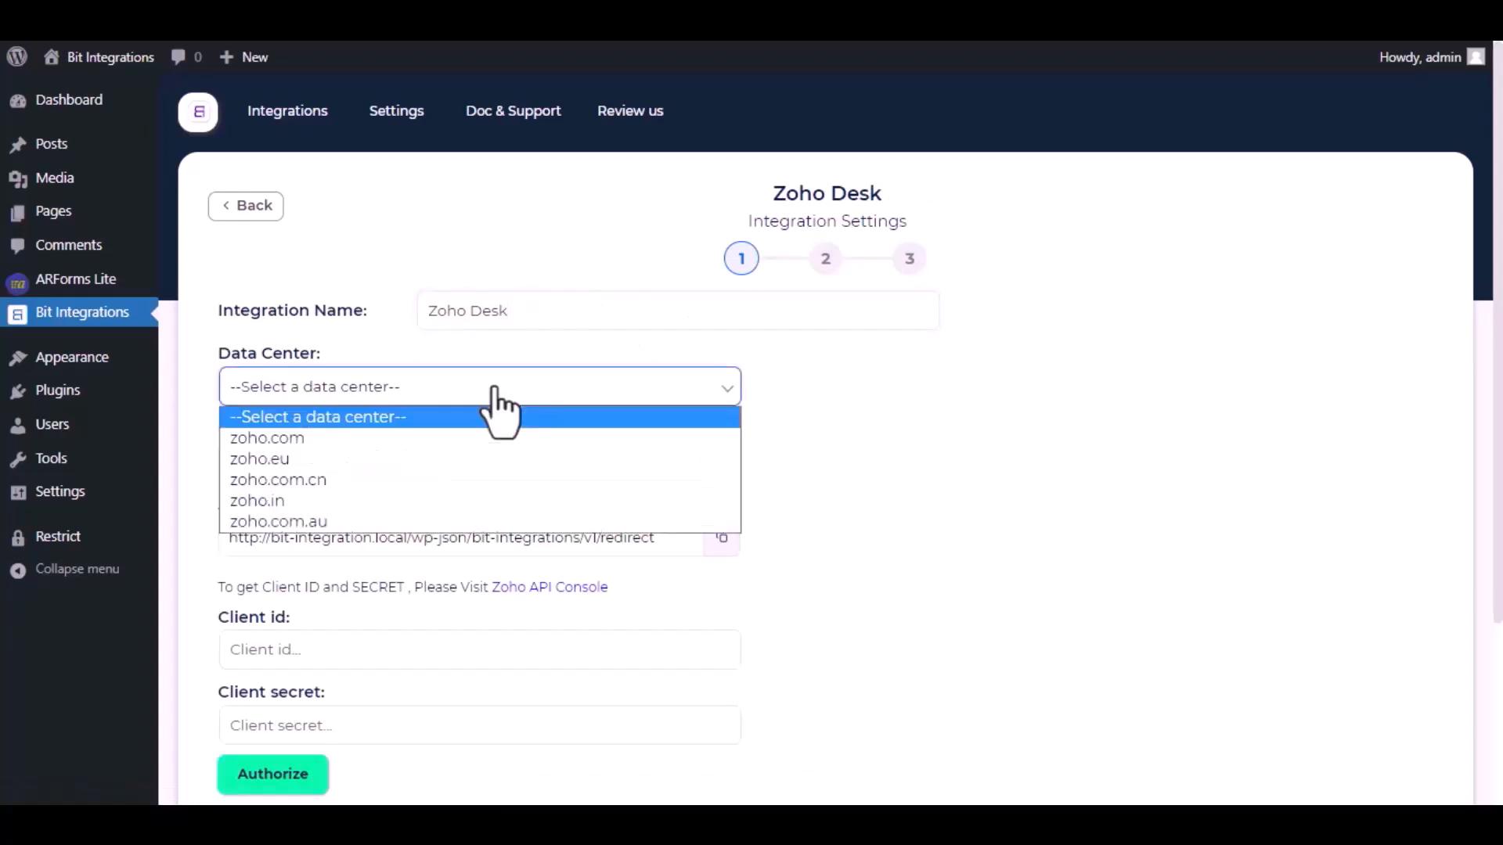
left_click(412, 438)
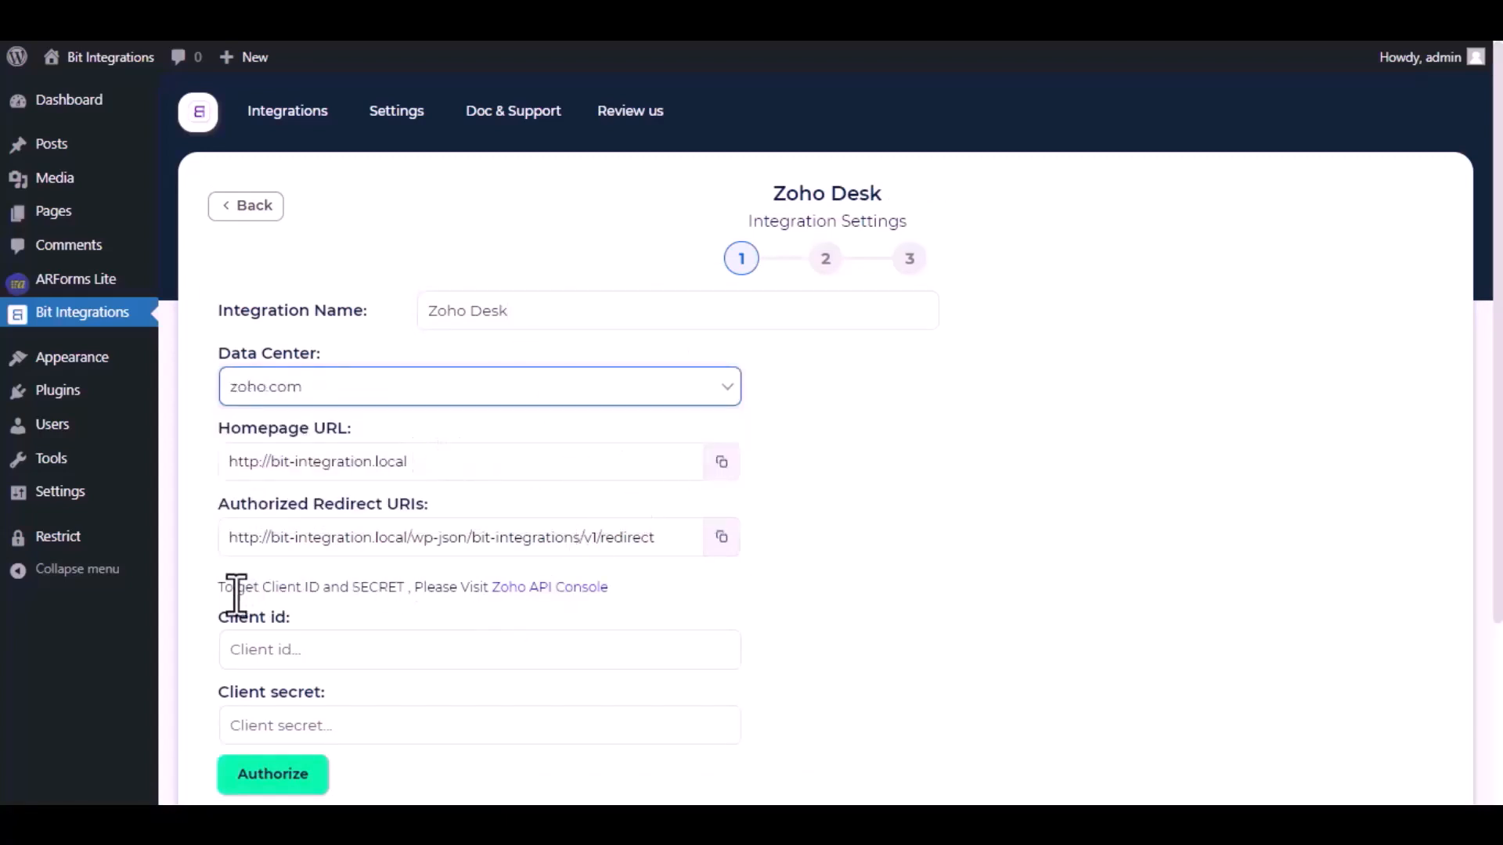
left_click(535, 589)
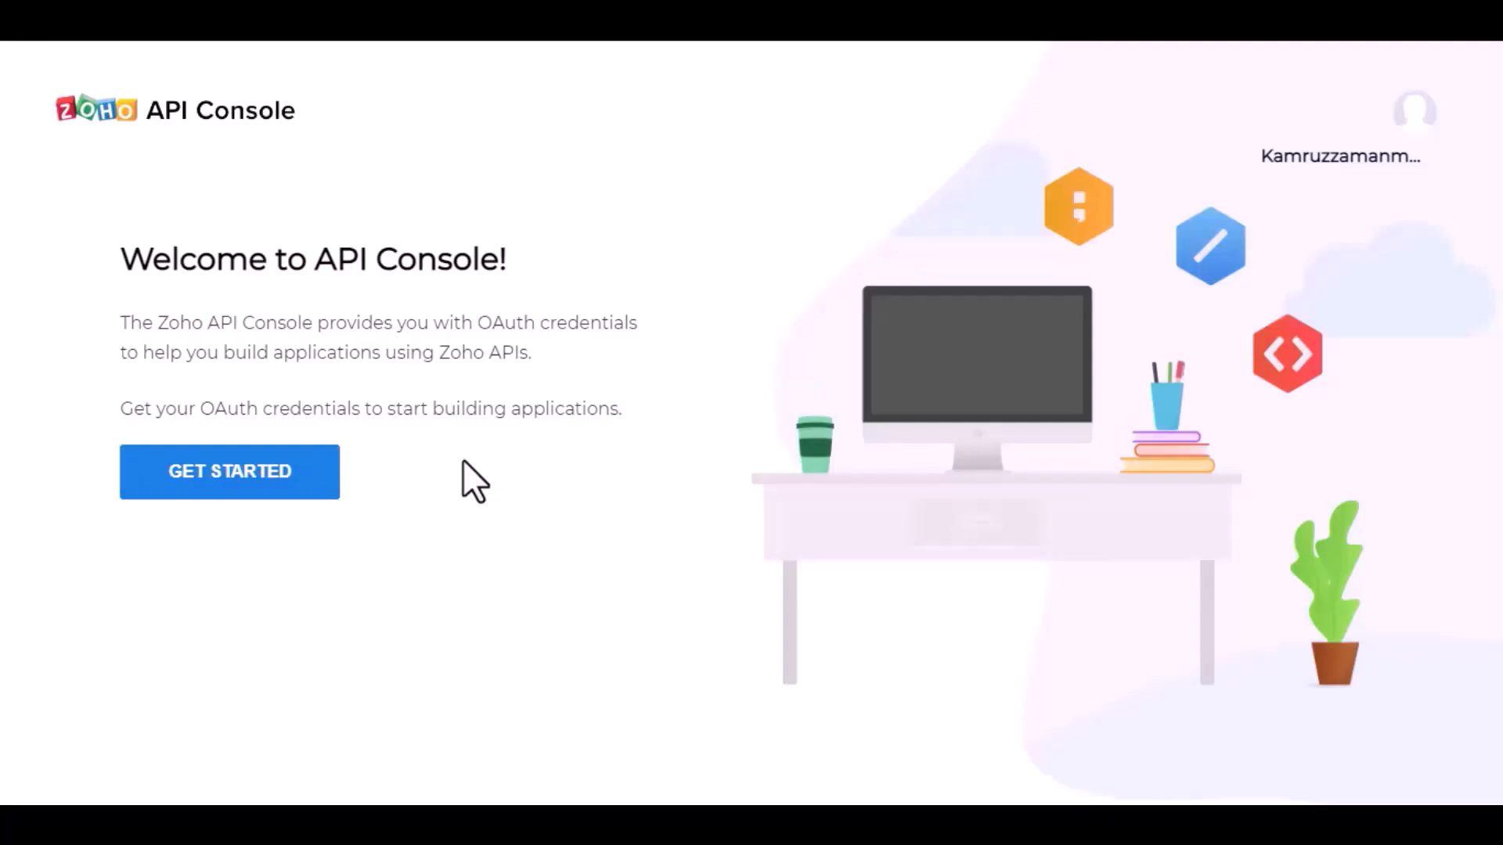
Step: Create a server-based Zoho API client 'Bit Integrations' with the given homepage URL and redirect URI
left_click(257, 474)
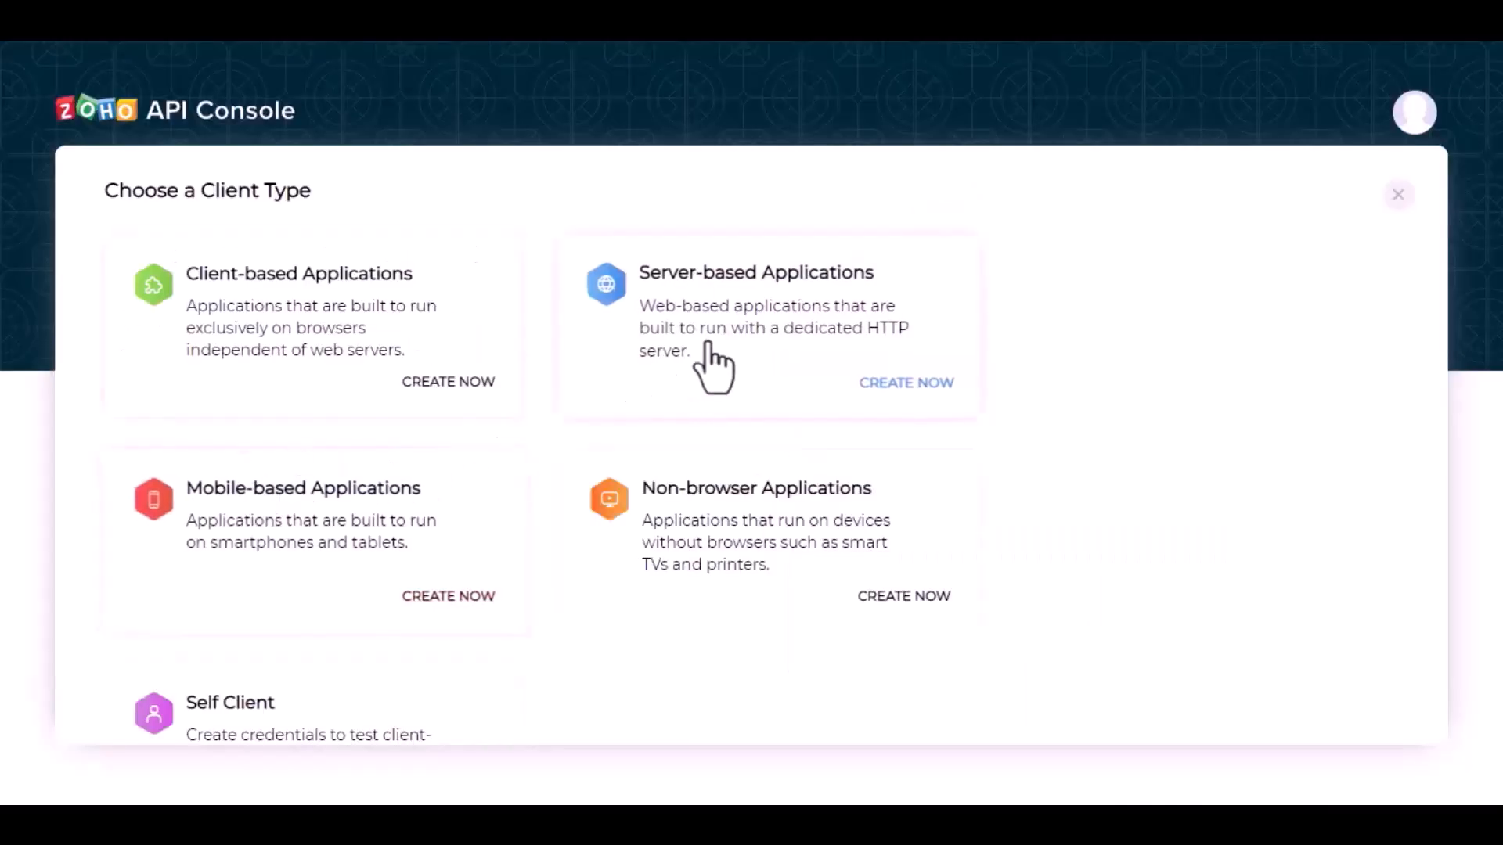
left_click(731, 325)
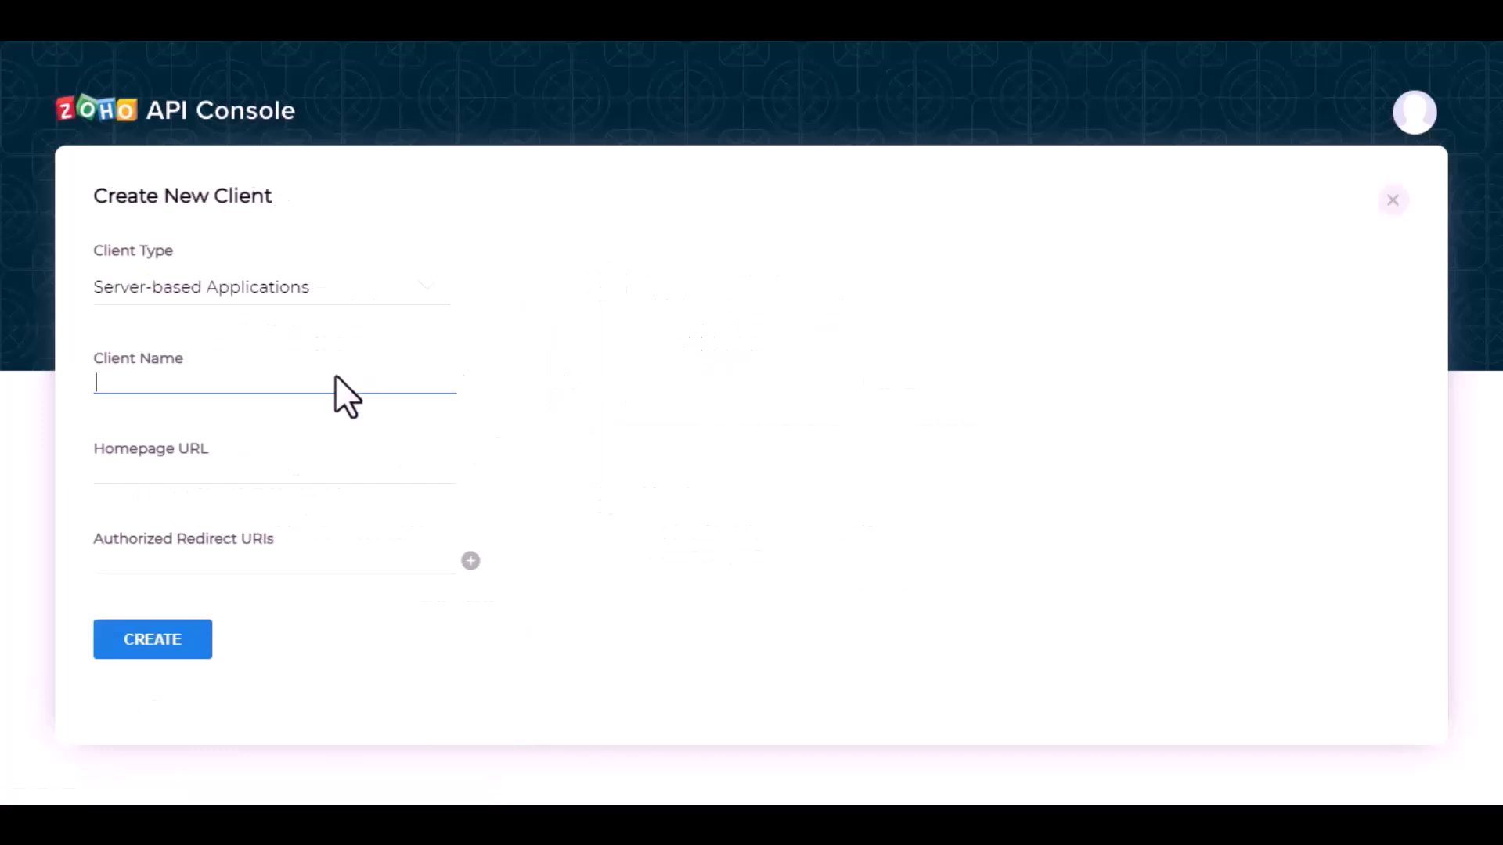
type("Bit in")
key("BackSpace")
key("BackSpace")
type("Integrations")
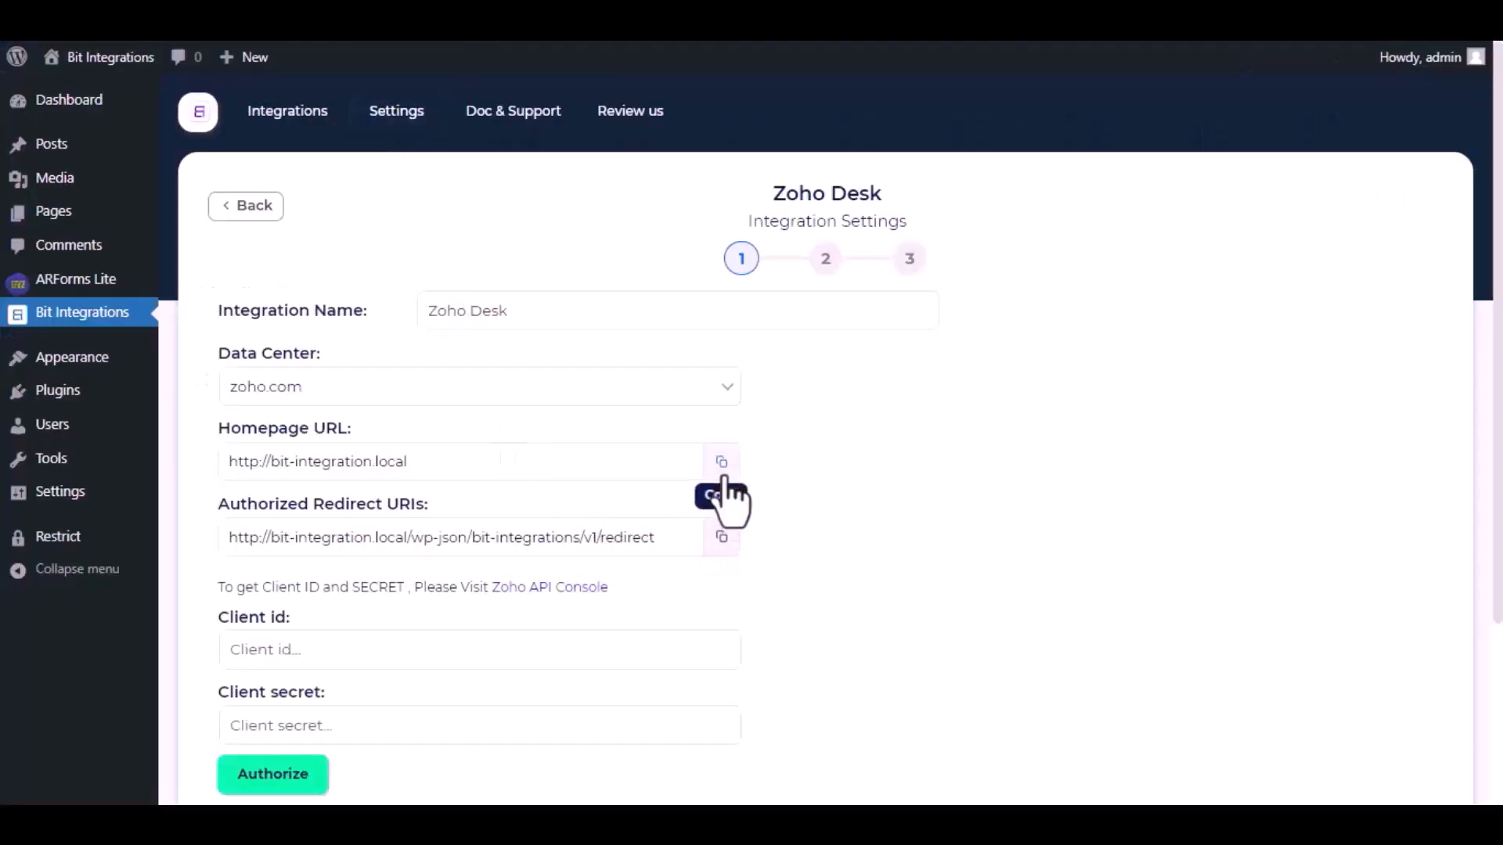
left_click(722, 463)
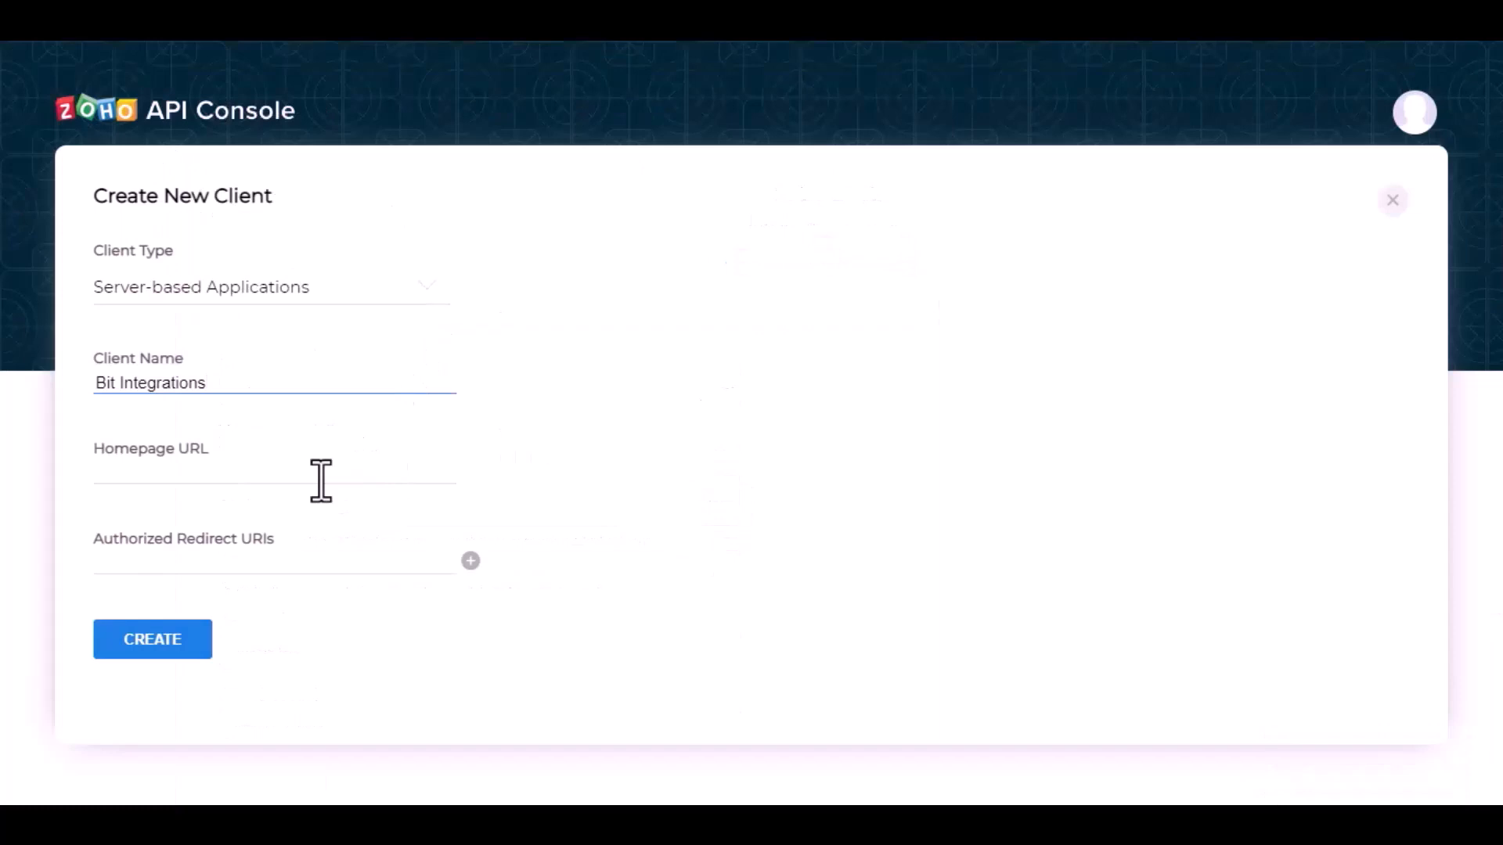
left_click(319, 482)
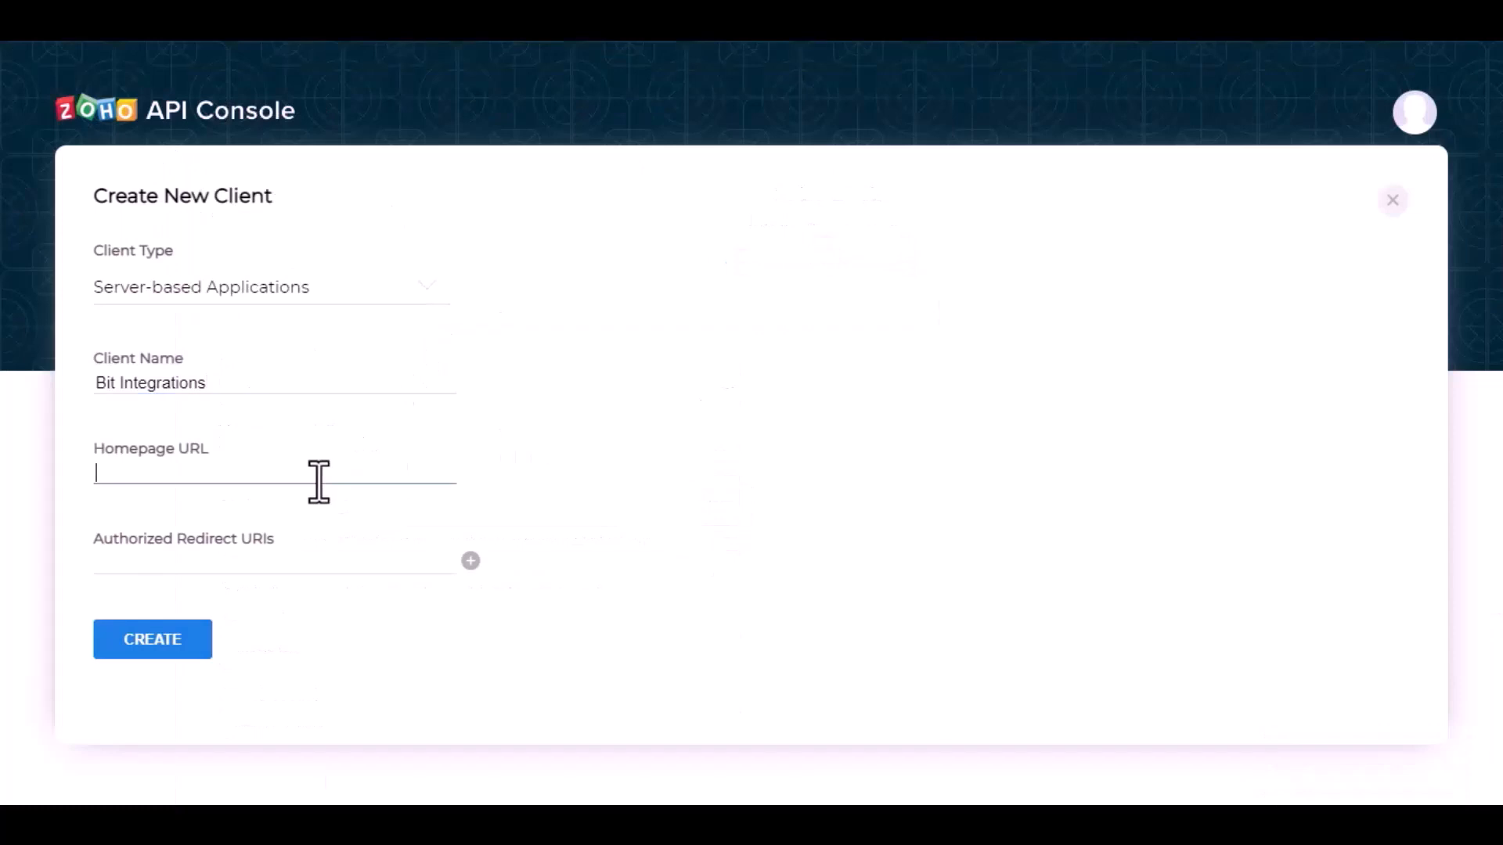
key("ctrl+v")
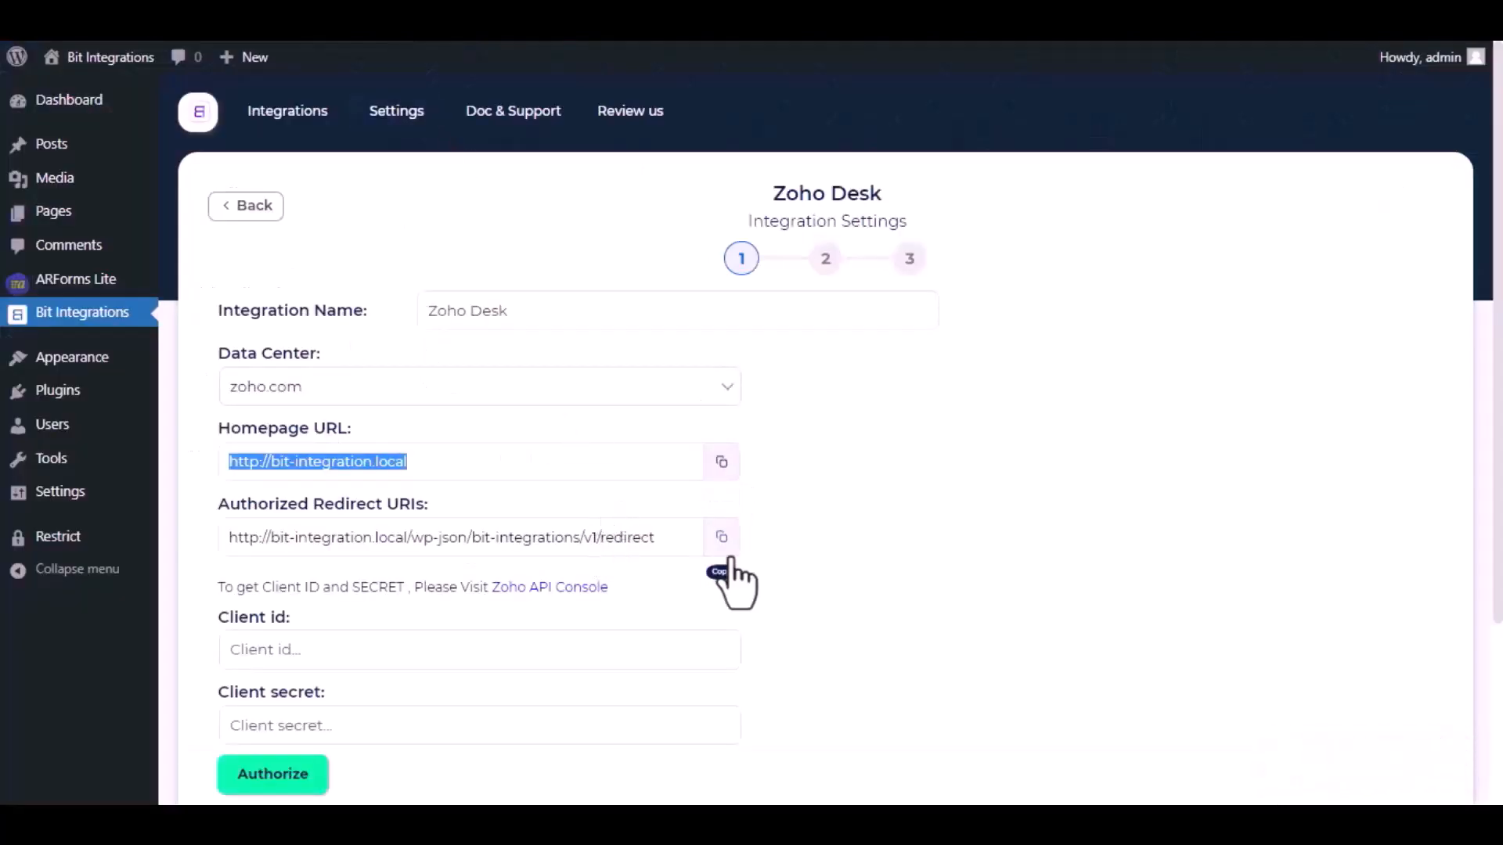
left_click(722, 540)
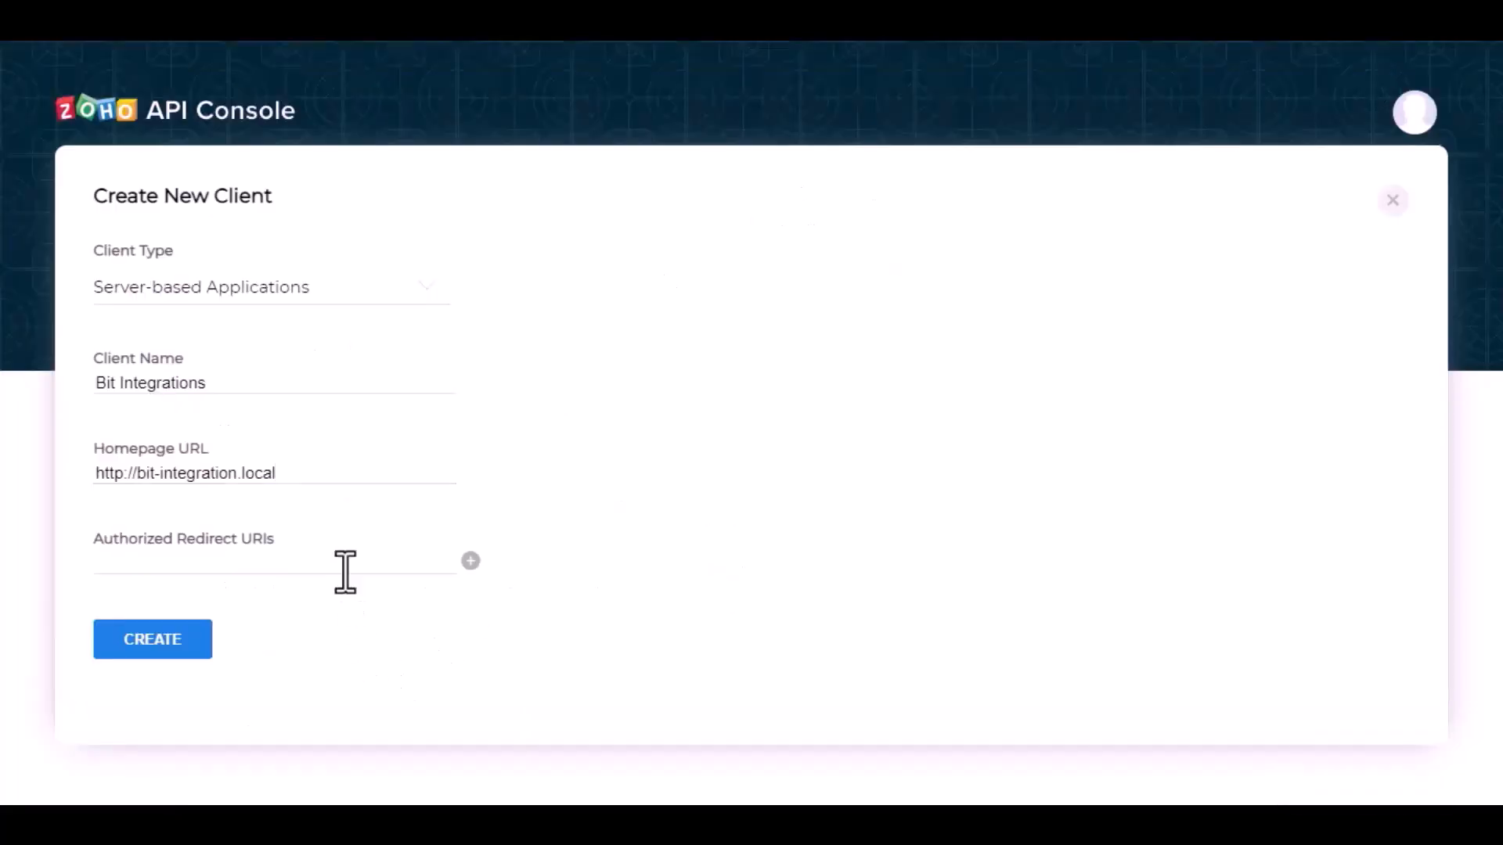
left_click(345, 567)
key("ctrl+v")
left_click(166, 638)
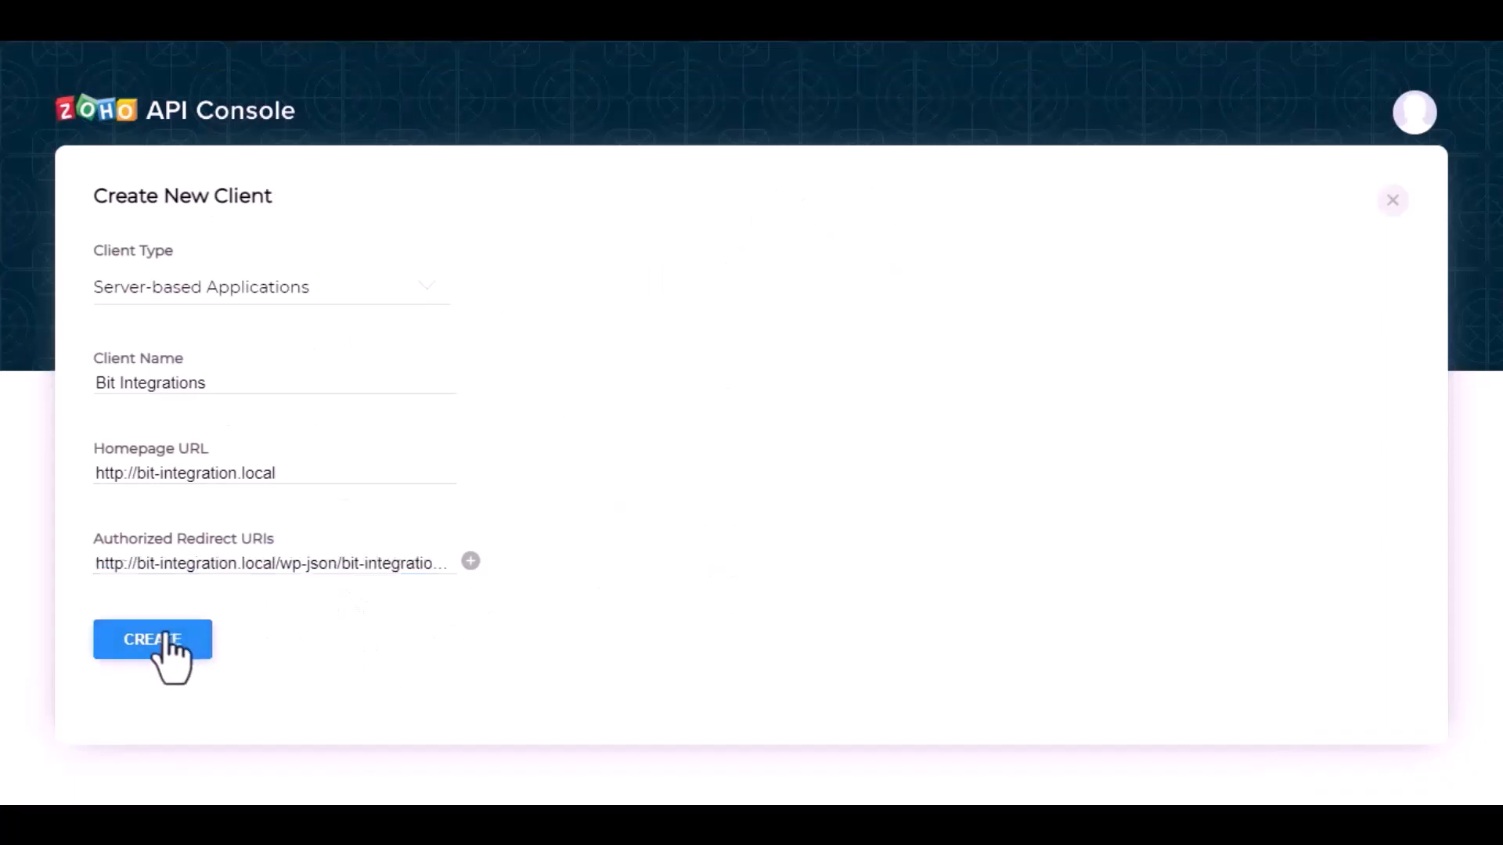
Step: Paste the generated Client ID into the Client id field and copy the client secret
left_click(451, 399)
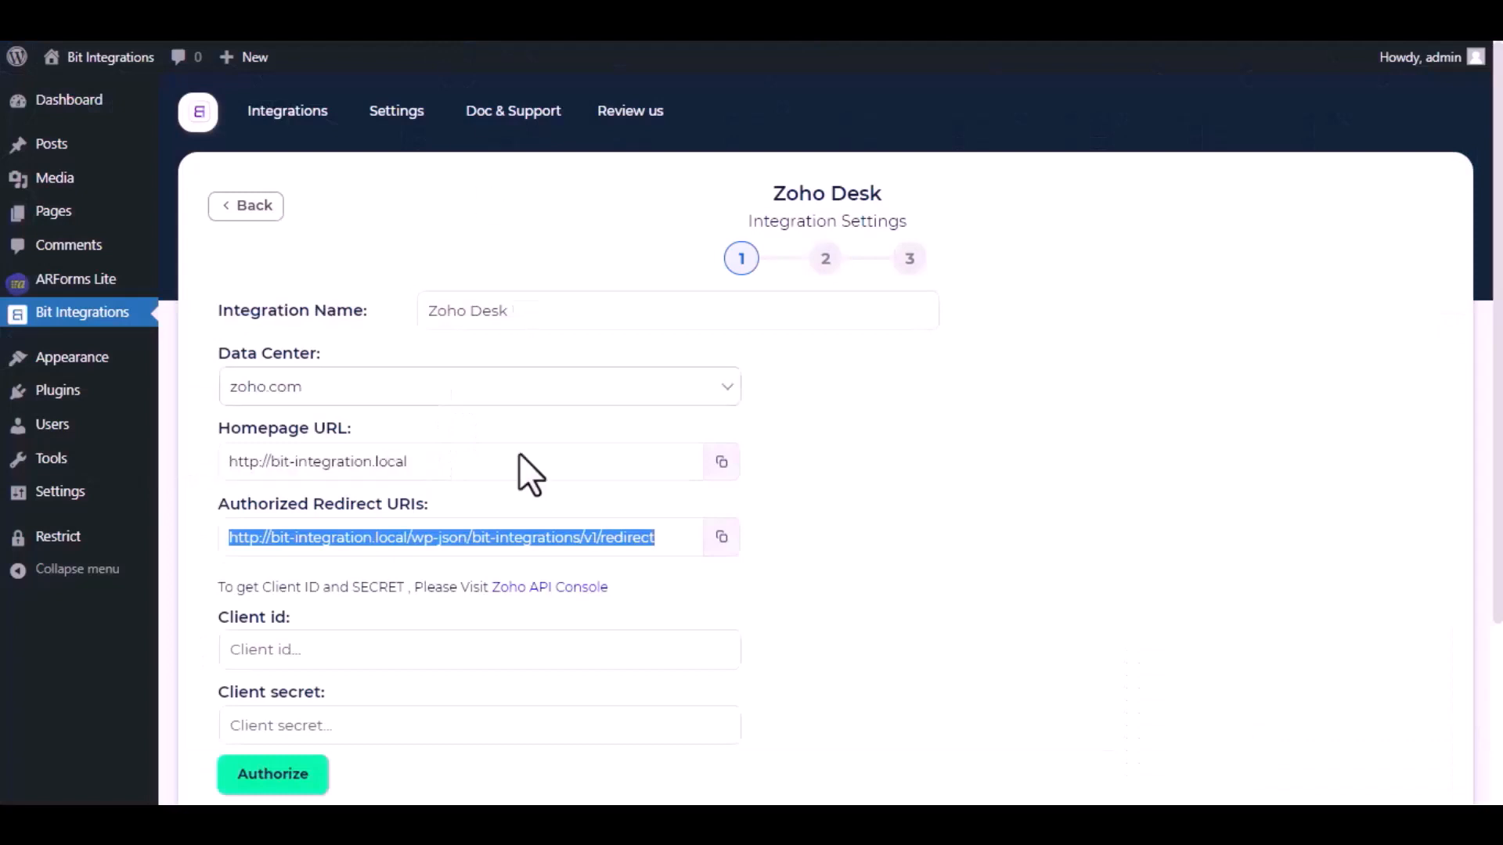
left_click(455, 643)
key("ctrl+v")
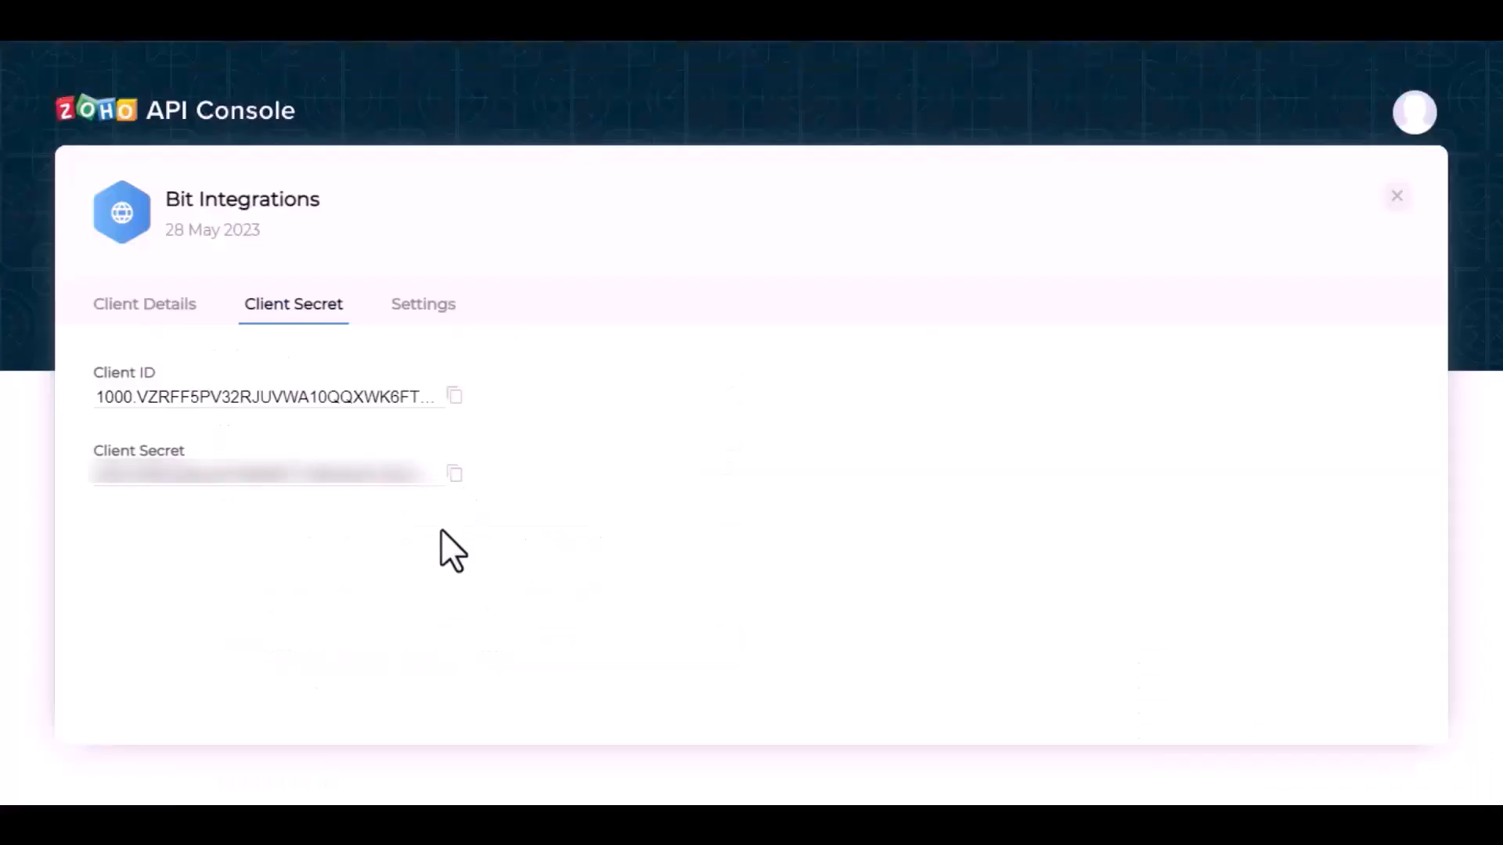
left_click(452, 471)
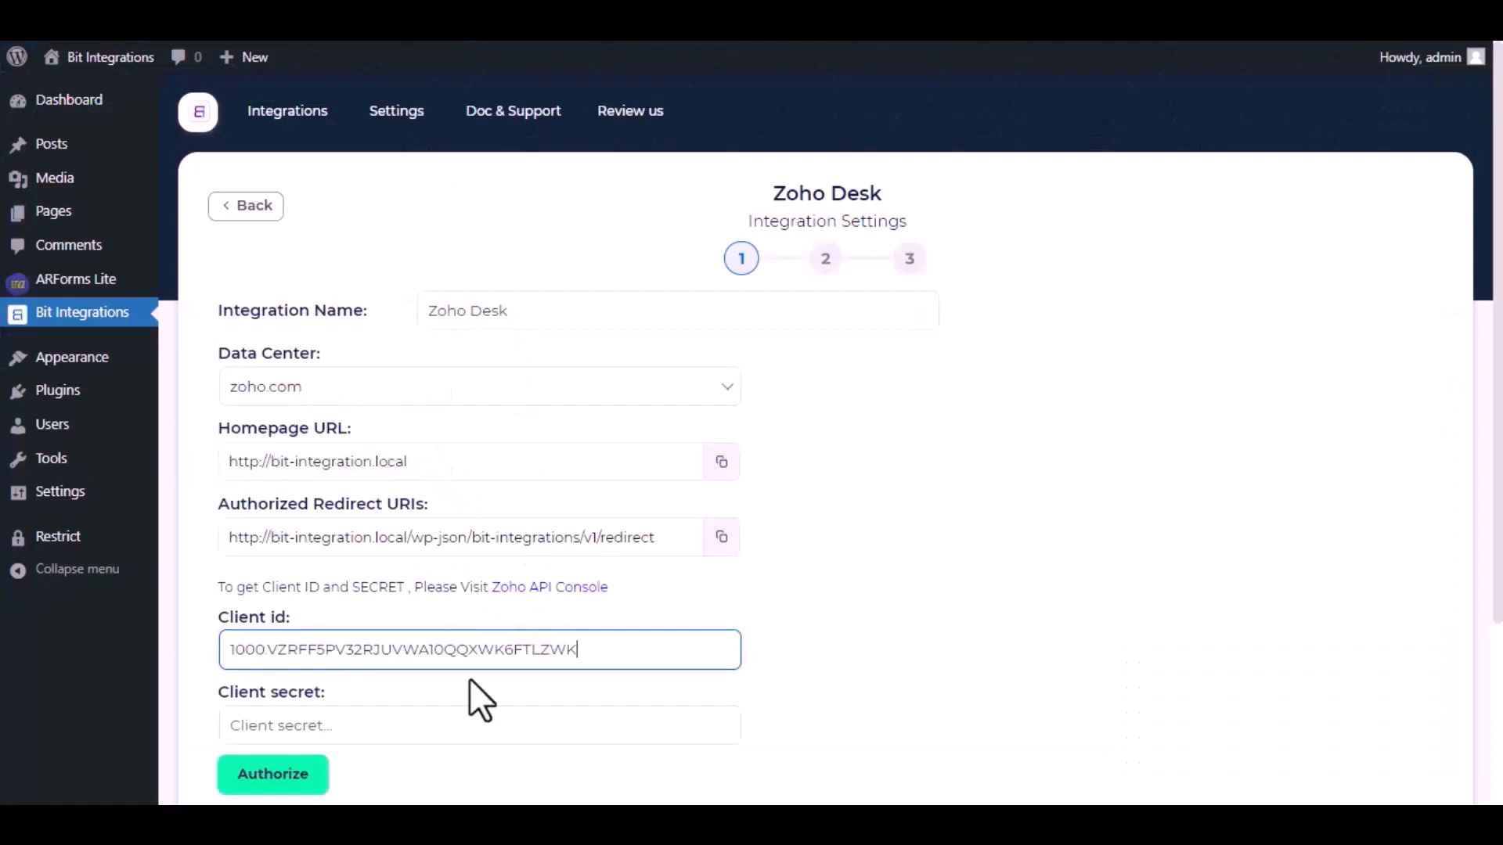
Step: Paste the client secret into Client secret and accept Zoho's authorization request
scroll(468, 678, "down", 3)
left_click(444, 540)
key("ctrl+v")
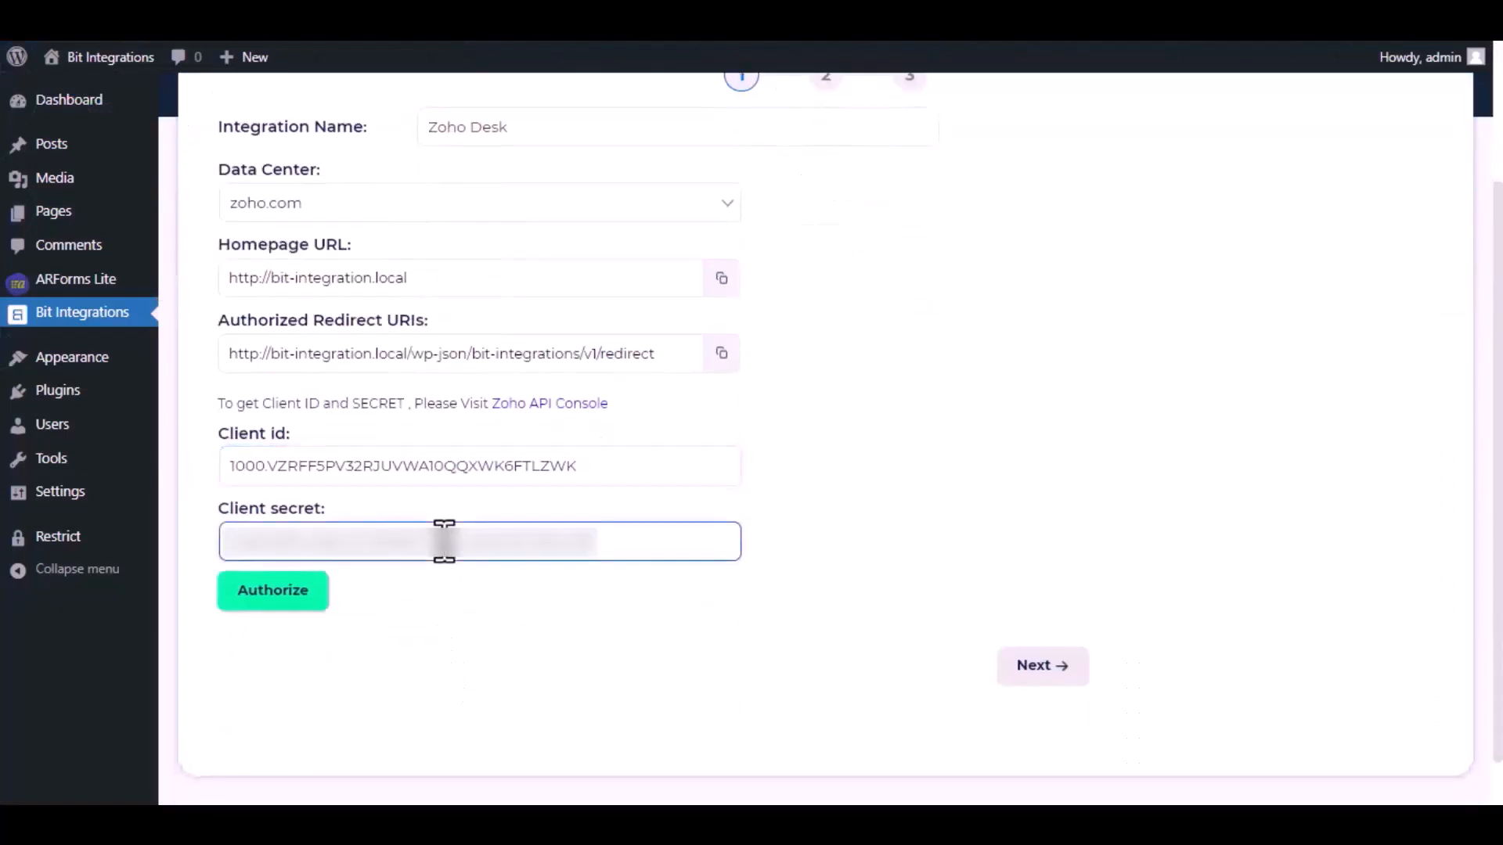
left_click(288, 609)
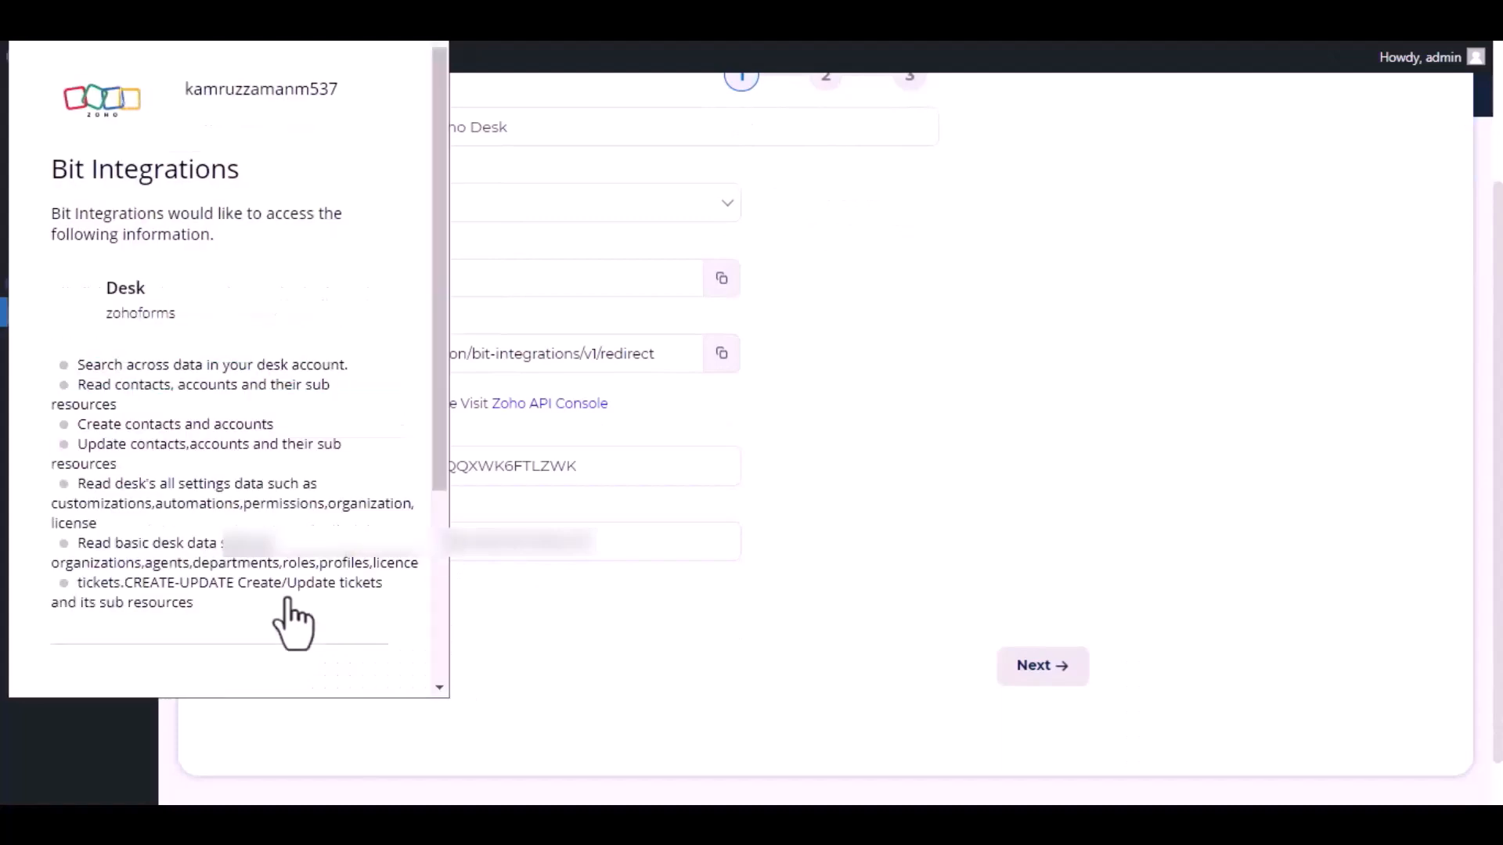
scroll(245, 407, "down", 4)
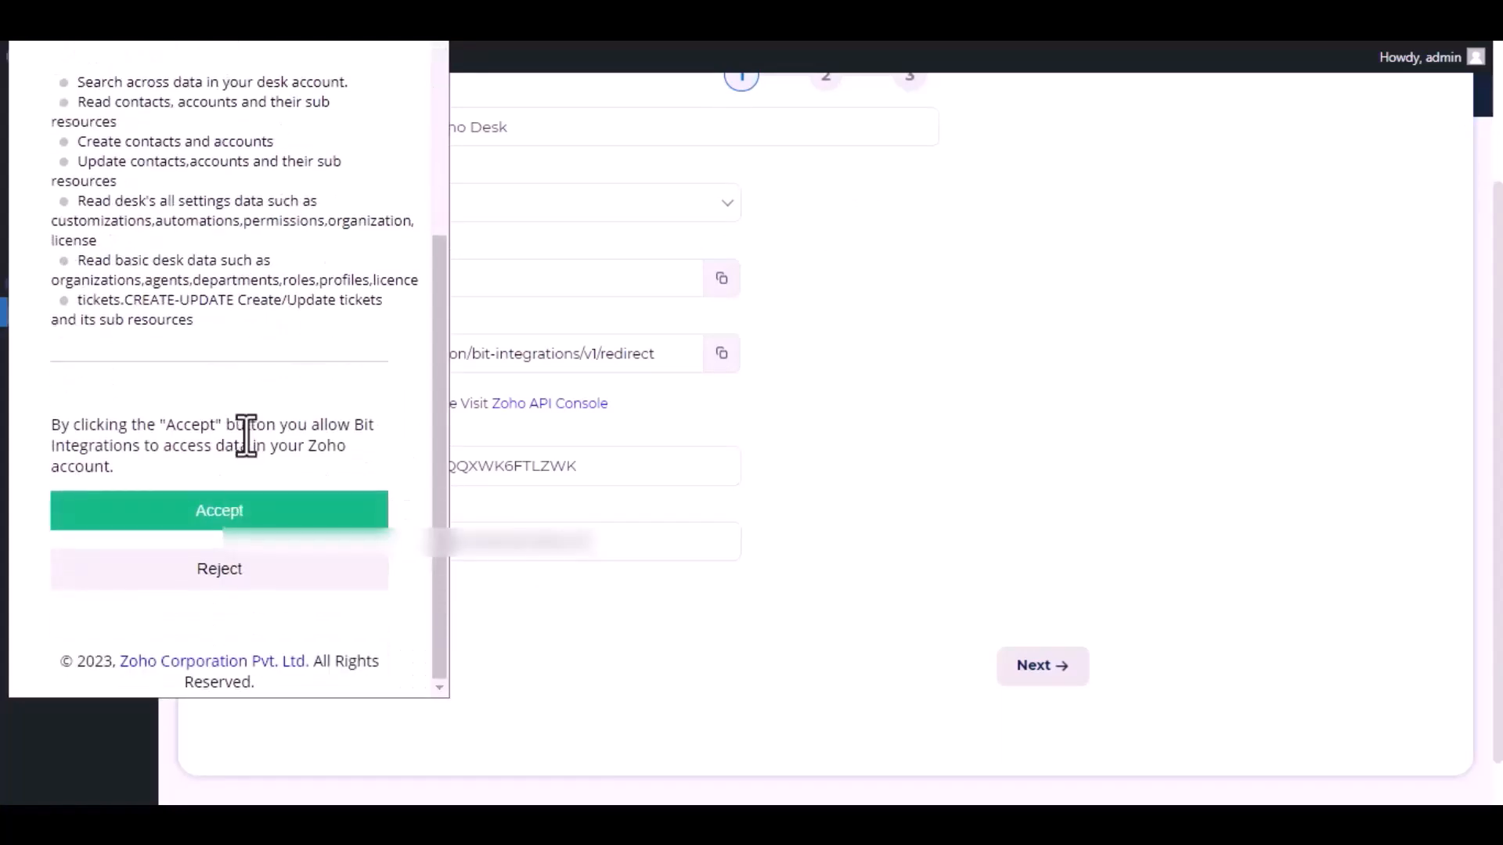
left_click(227, 512)
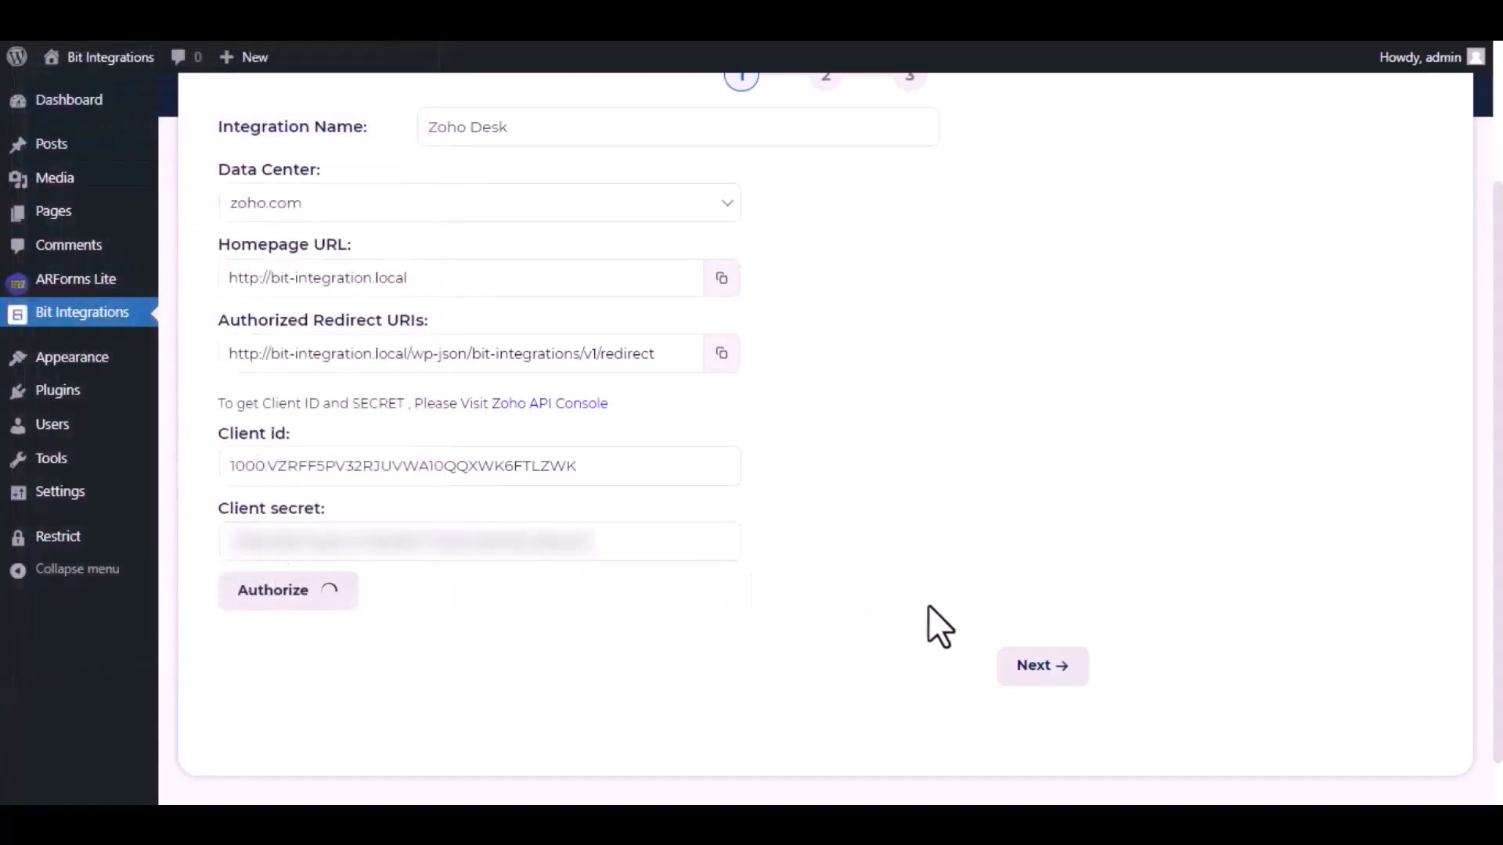
Step: Select zohoforms as both the Zoho Desk portal and department
left_click(1035, 673)
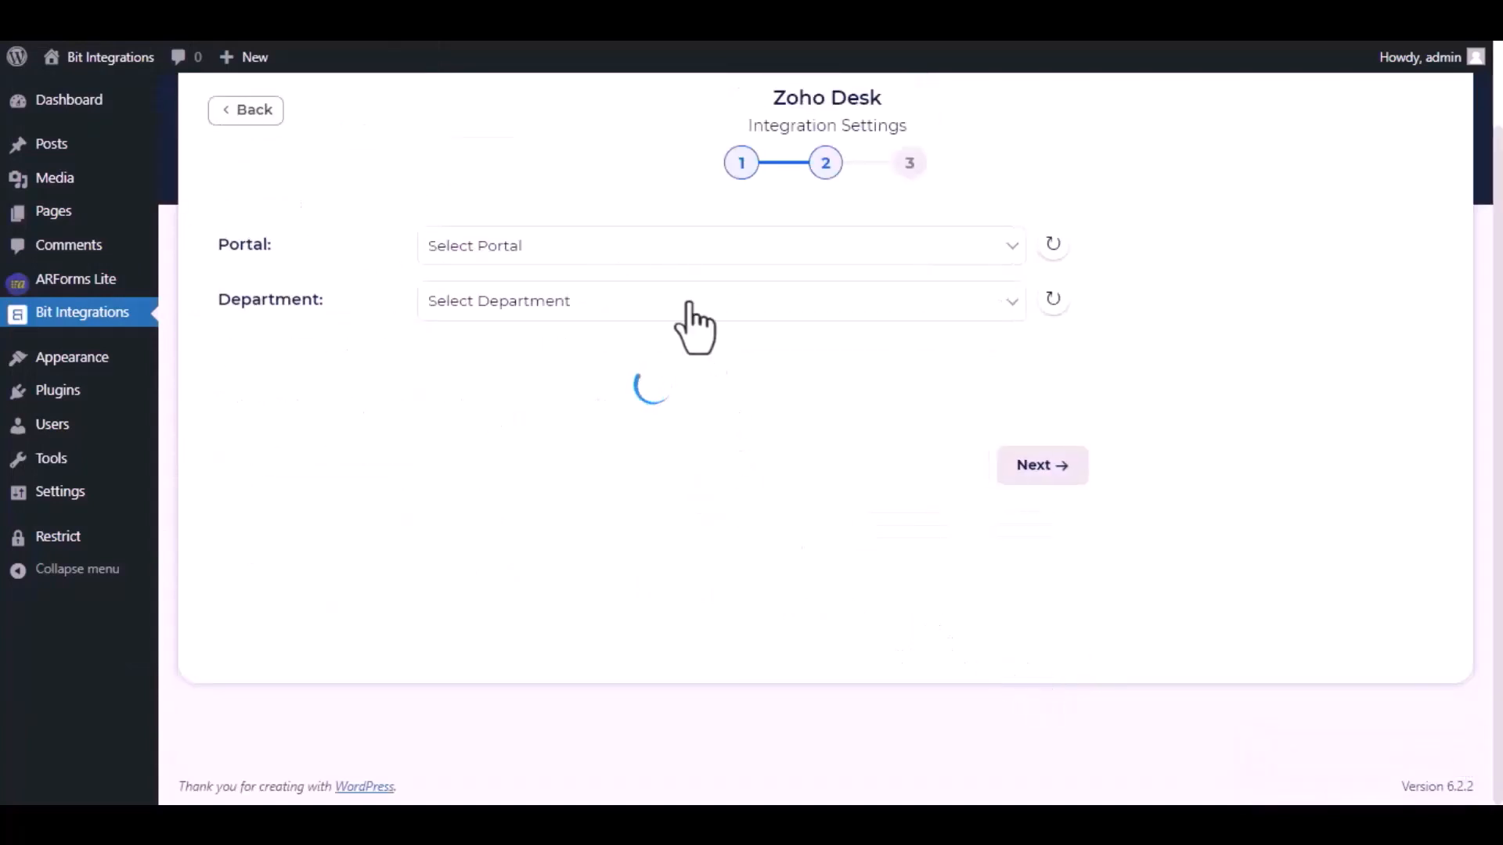
left_click(683, 258)
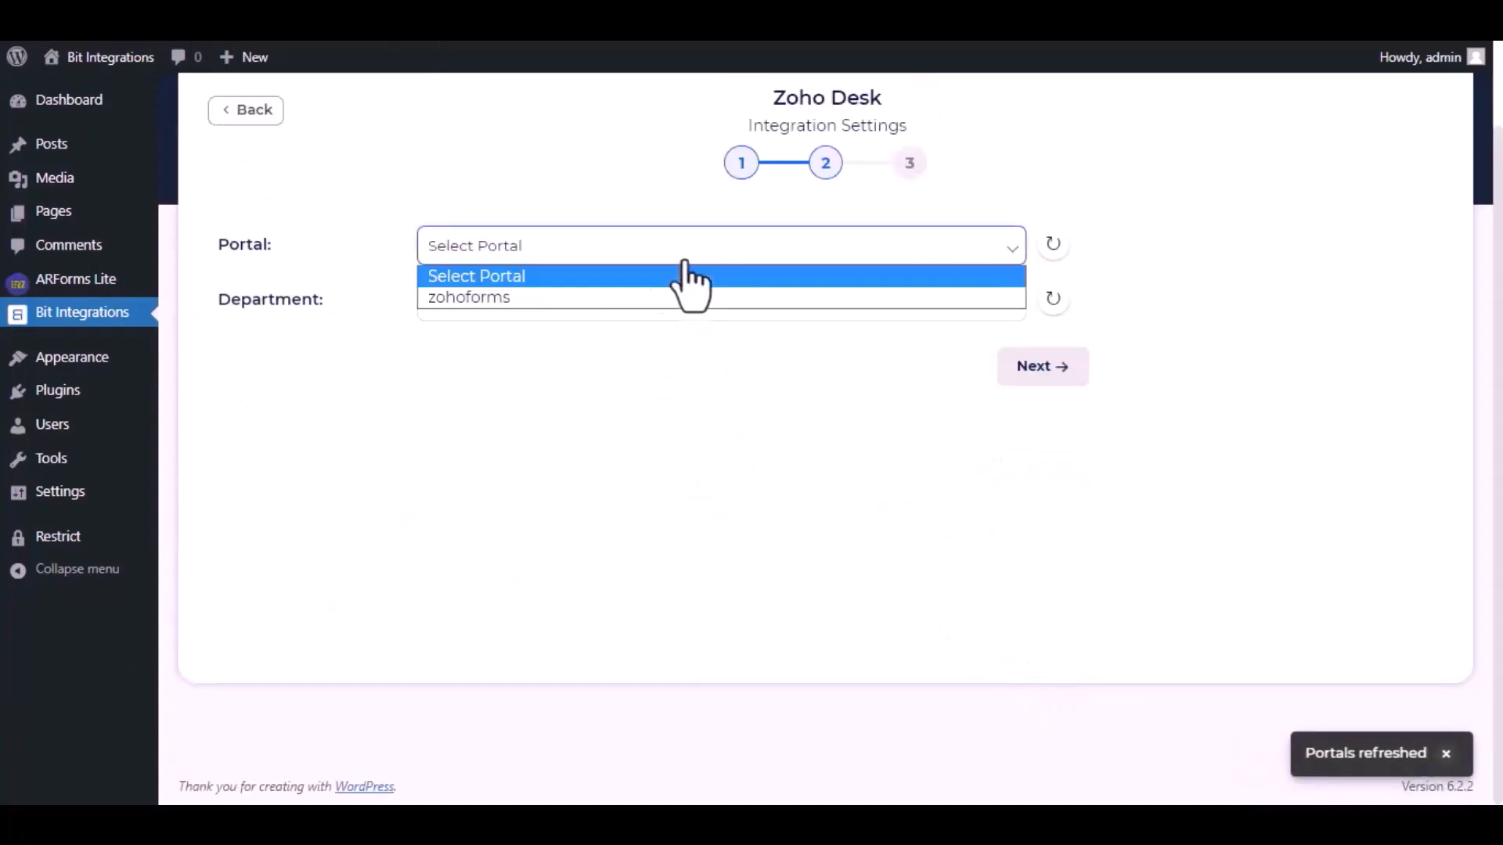
left_click(588, 305)
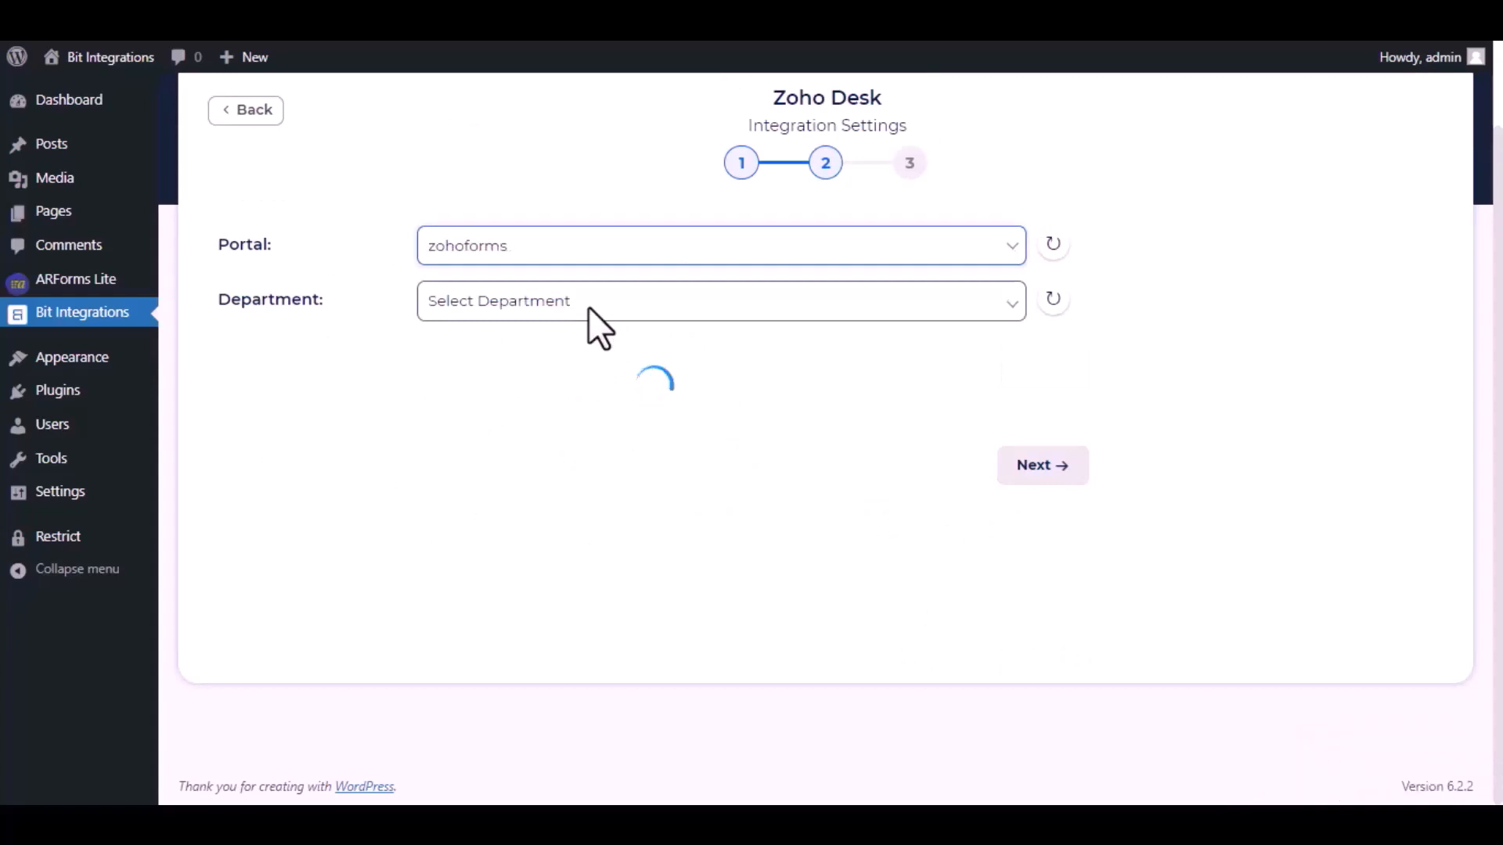
left_click(589, 307)
left_click(557, 373)
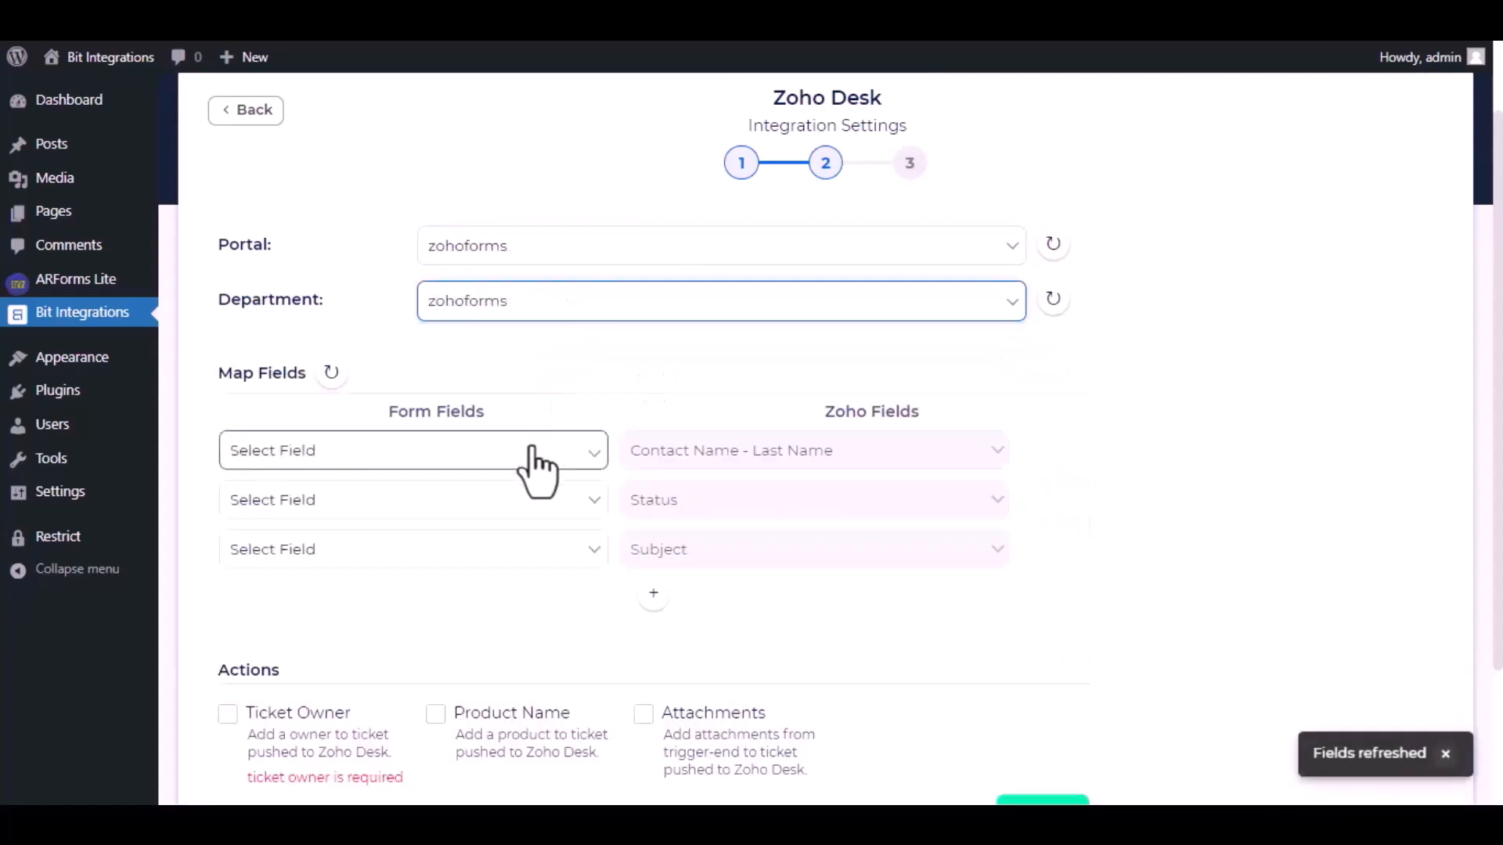
Step: Map Name to last name, Status to custom 'Open' and Subject to custom 'Bit Integrations'
left_click(520, 468)
left_click(450, 518)
left_click(505, 505)
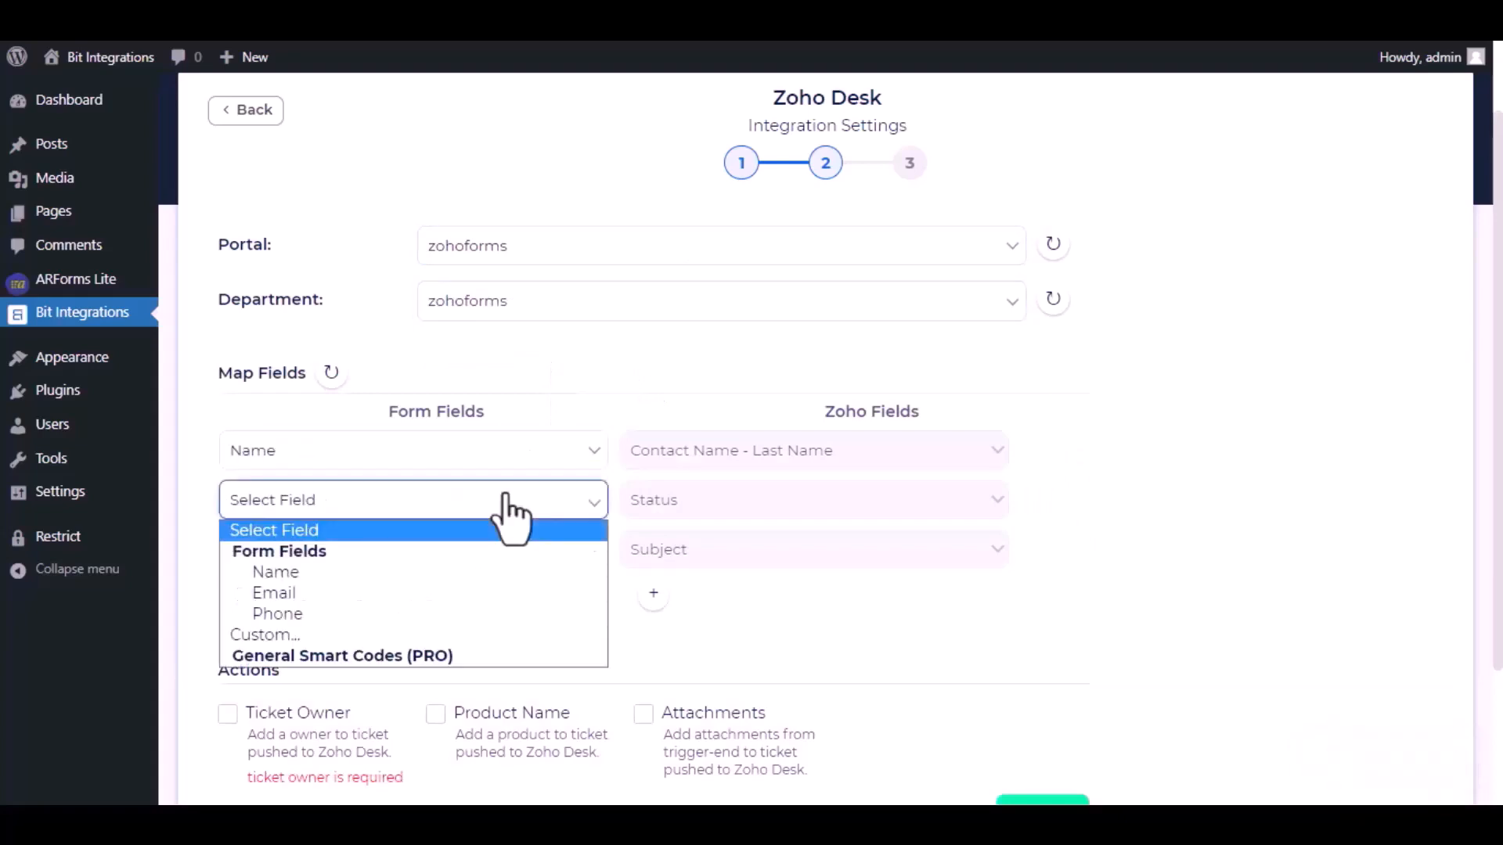
left_click(430, 637)
type("Open")
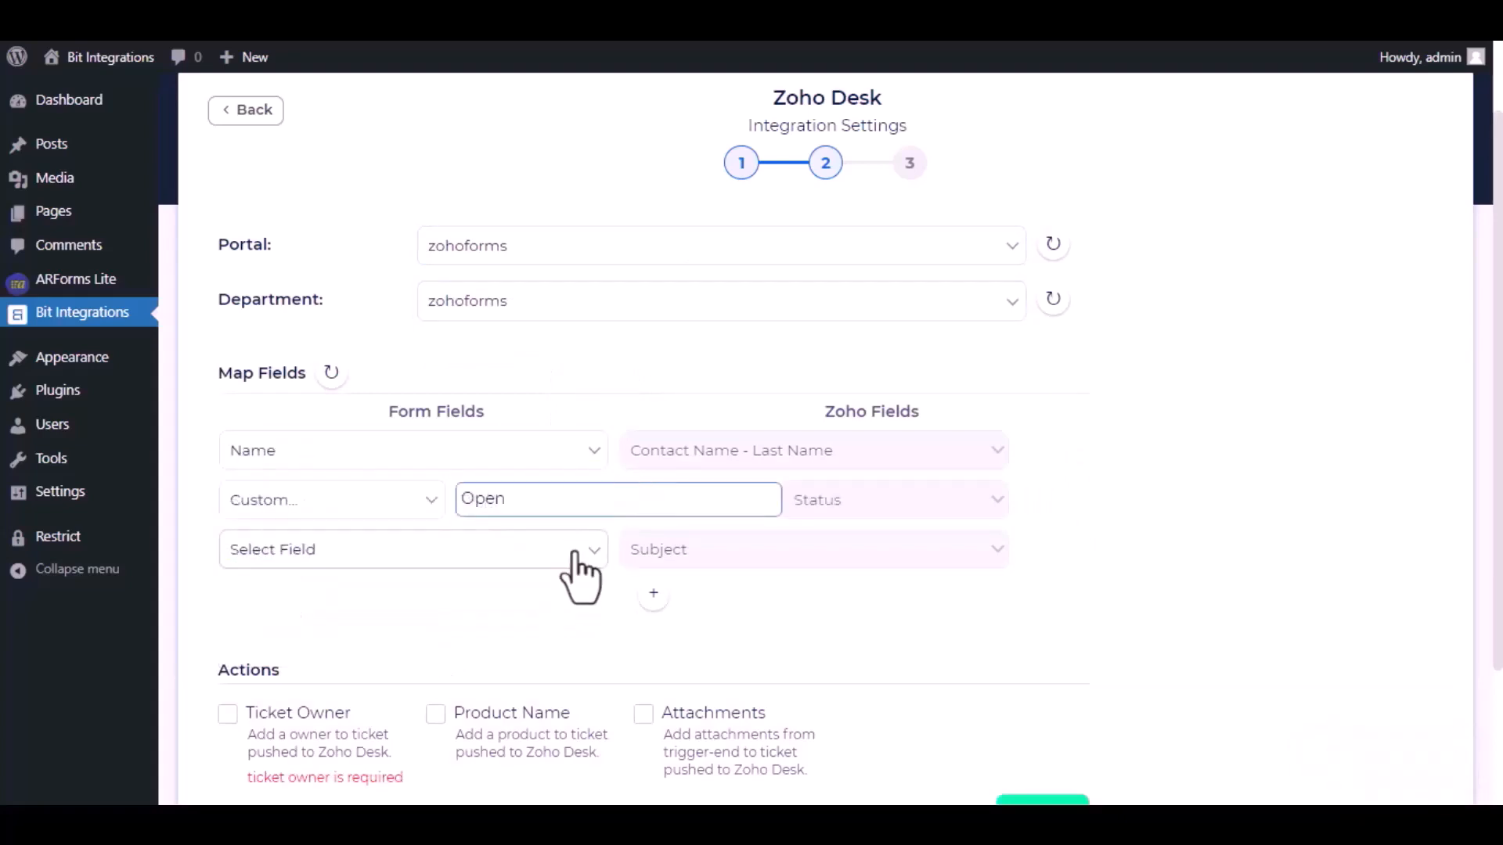
left_click(575, 559)
left_click(458, 682)
type("Bi")
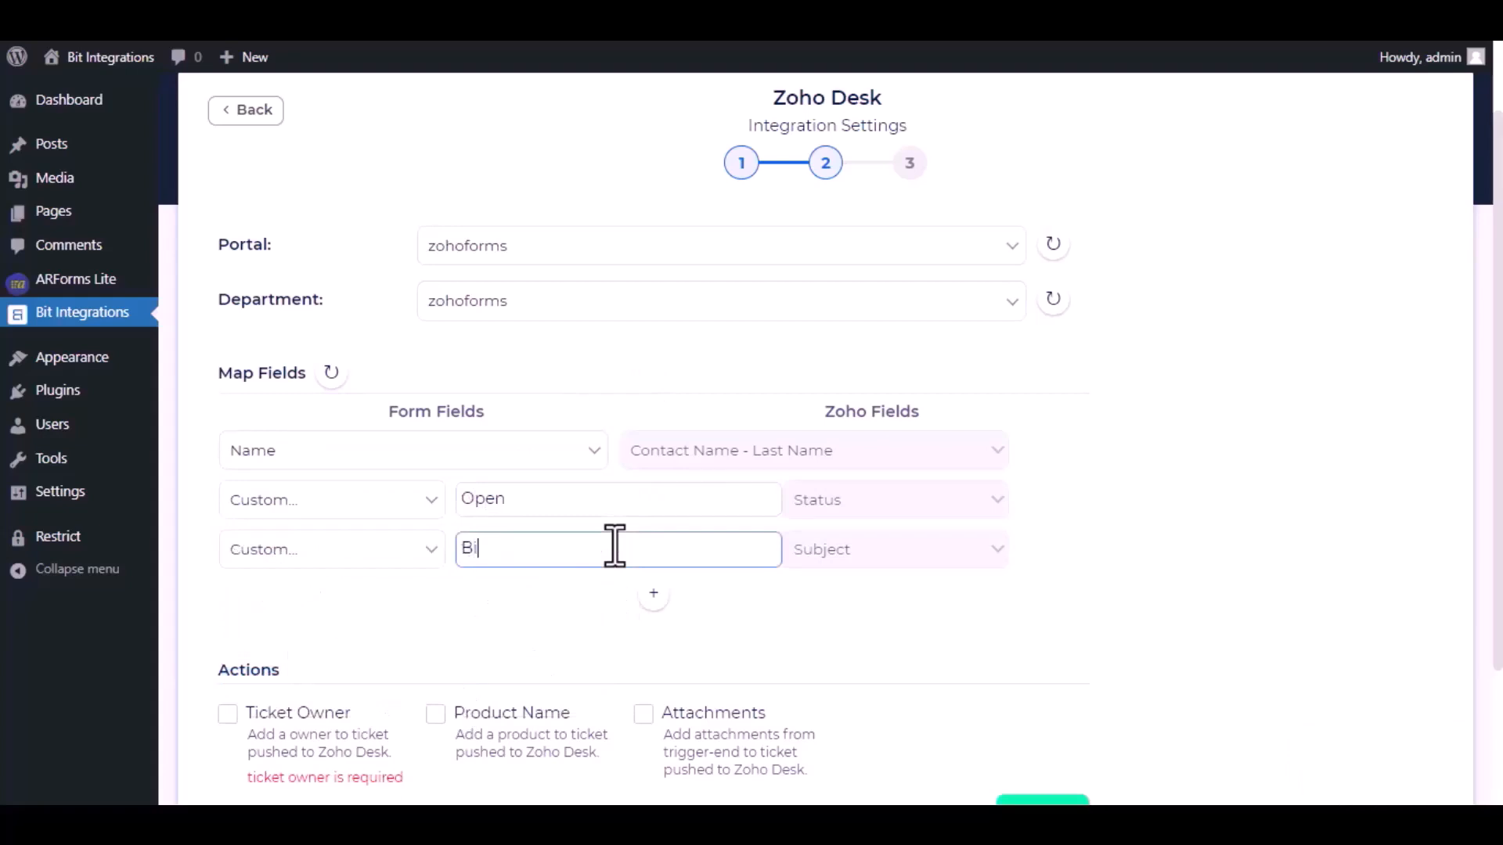
type("t Integrations")
Step: Enable a ticket owner, assign the Zoho account as owner, and finish and save the integration
scroll(580, 579, "down", 2)
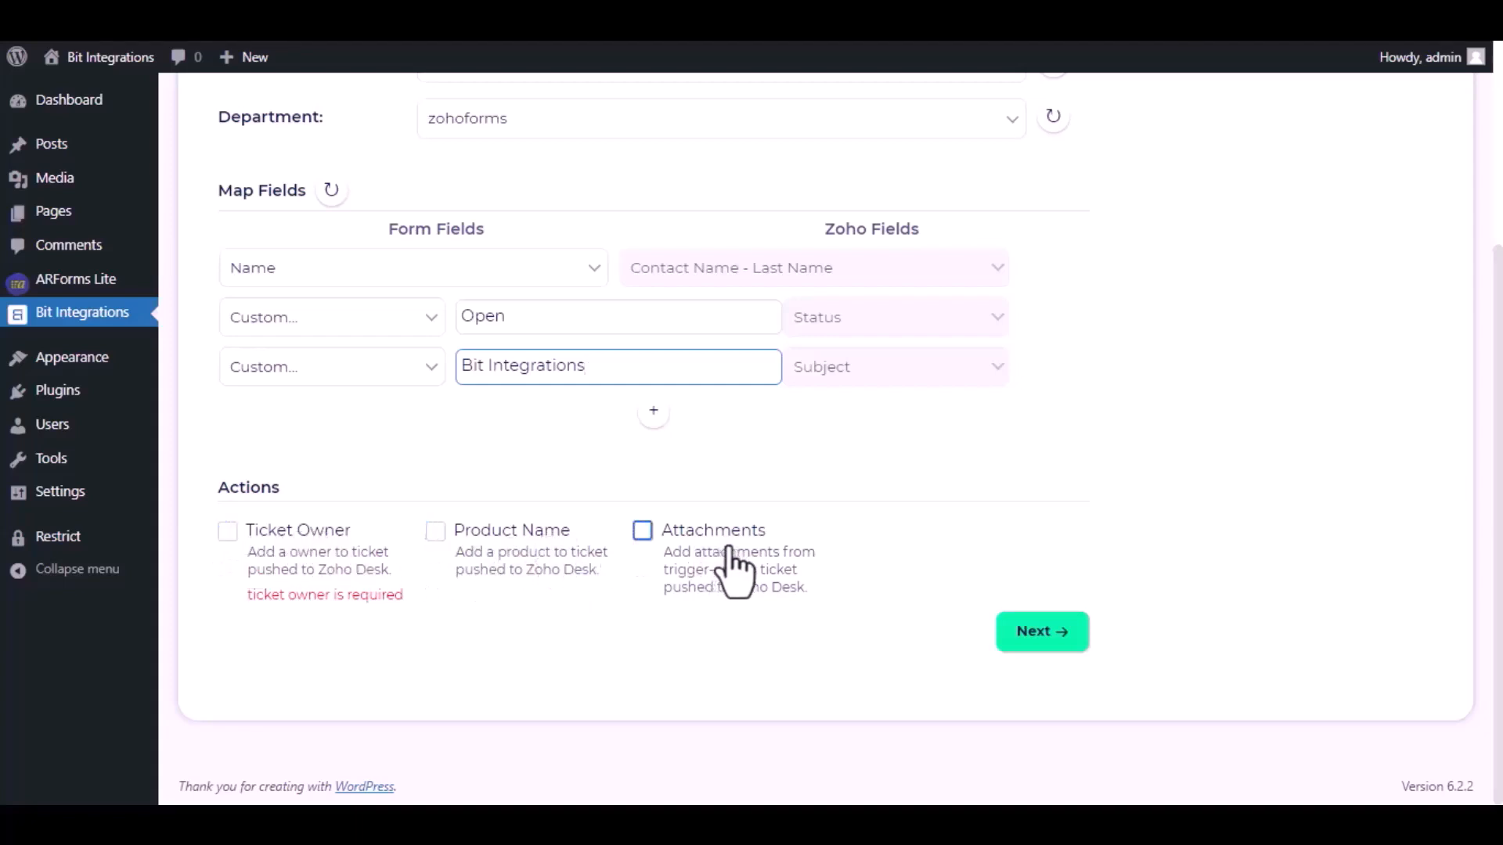
left_click_drag(245, 595, 404, 601)
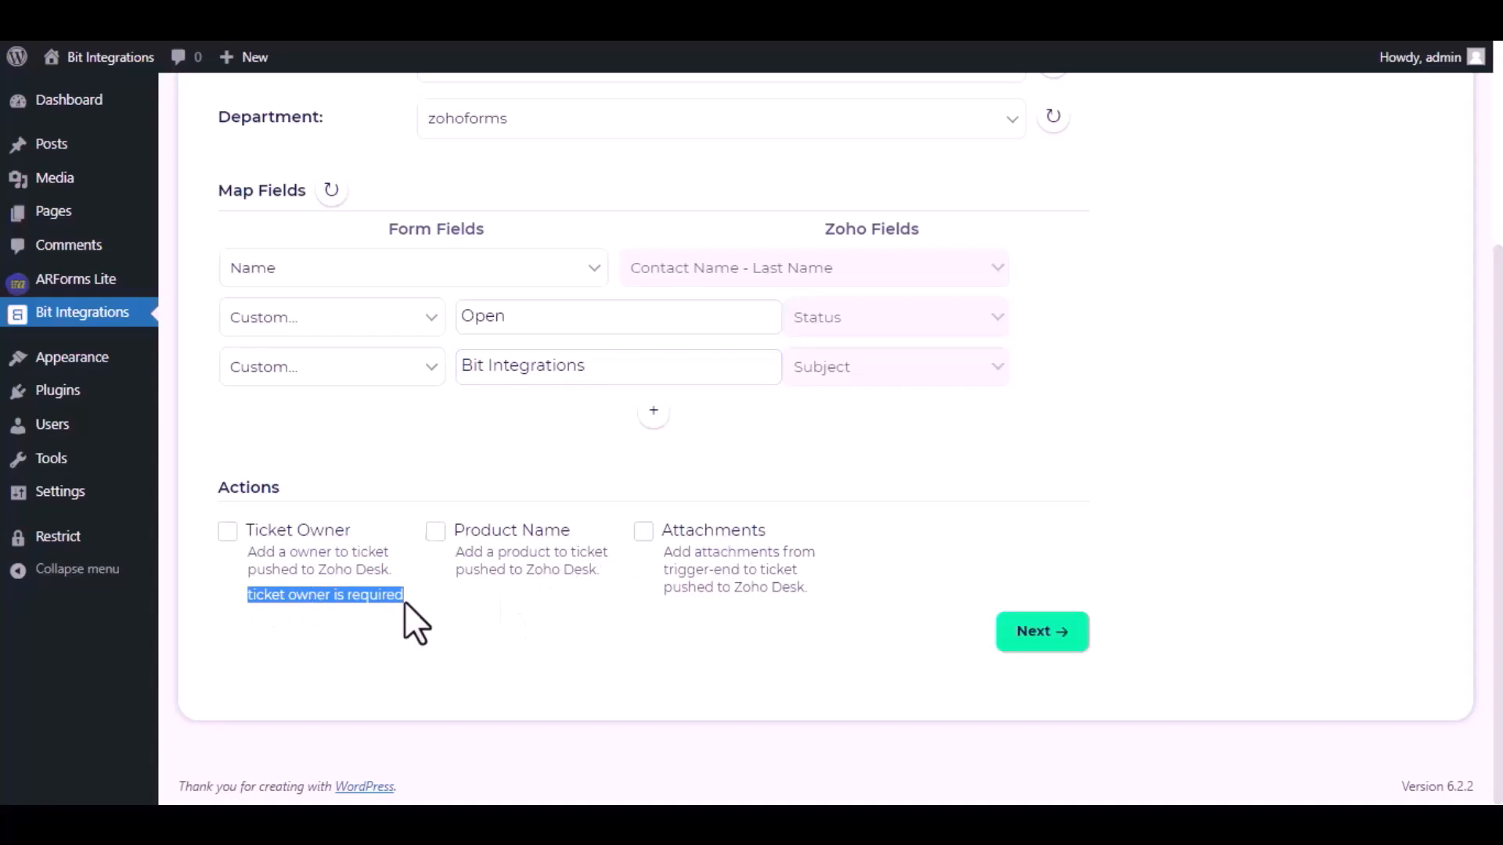
left_click(227, 532)
left_click(718, 423)
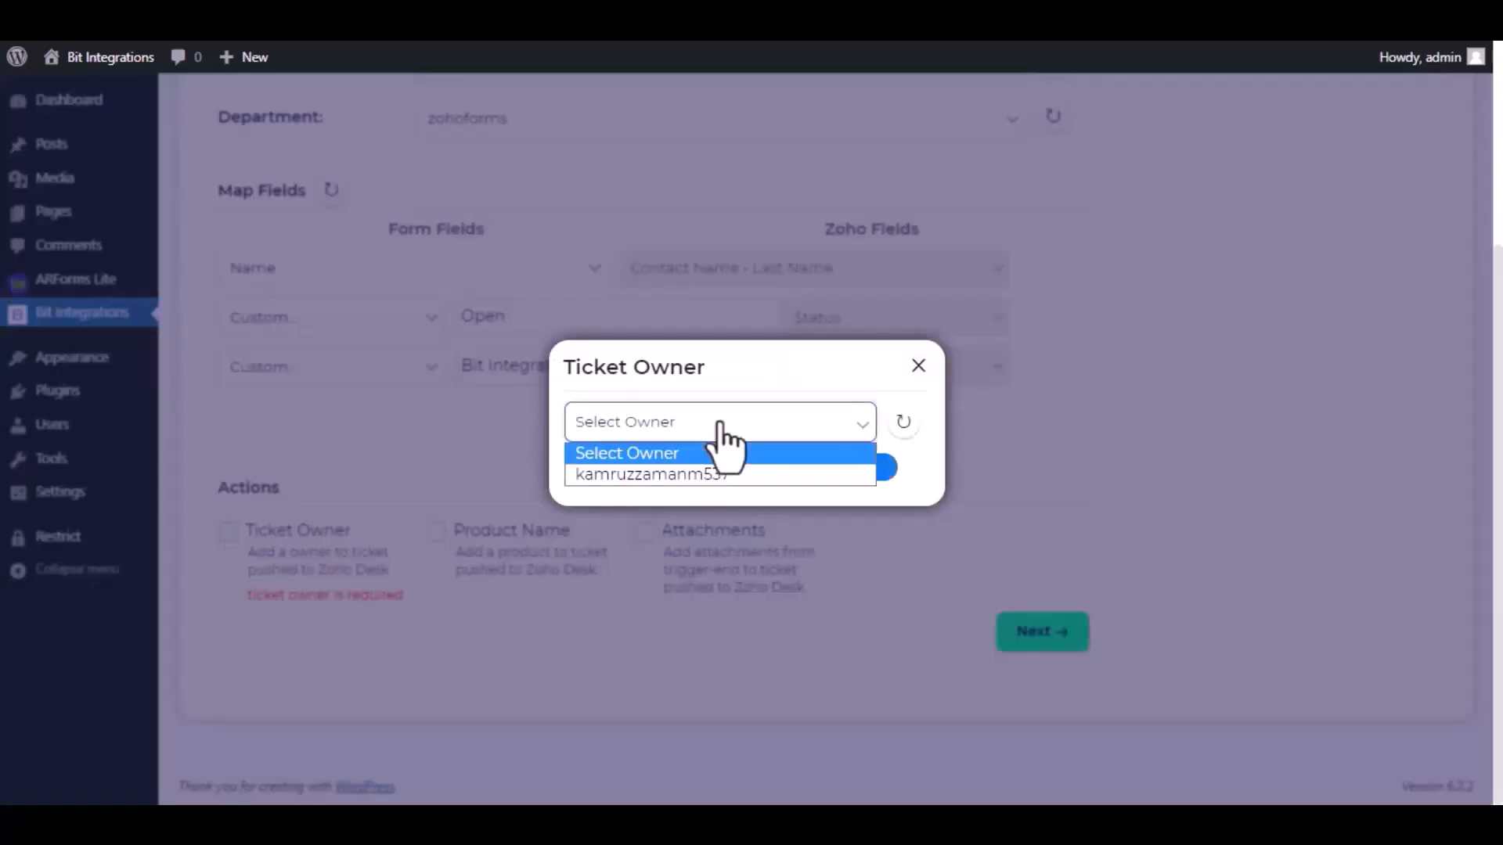
left_click(669, 474)
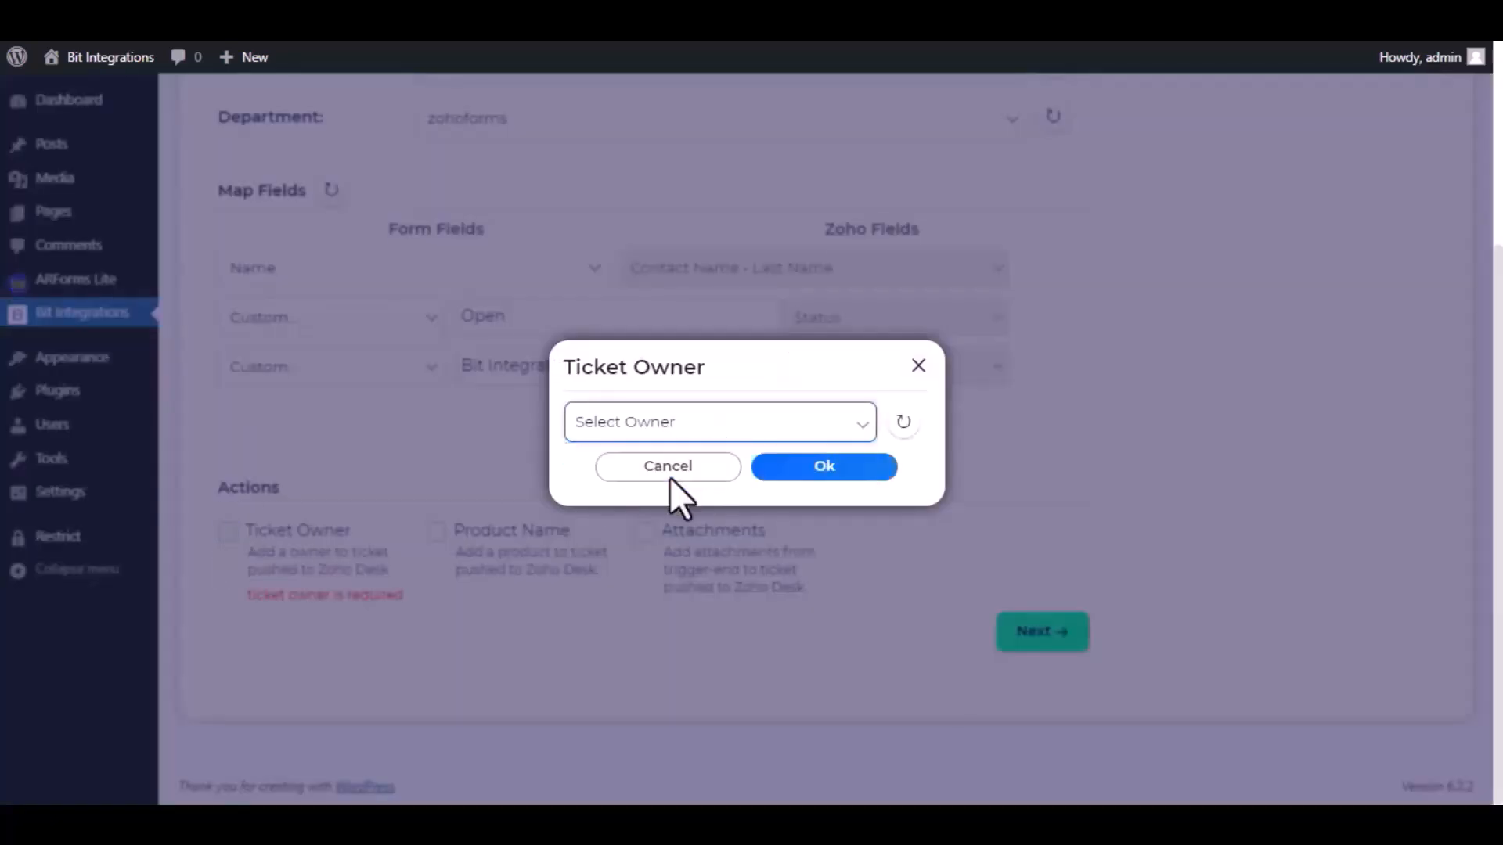
left_click(824, 467)
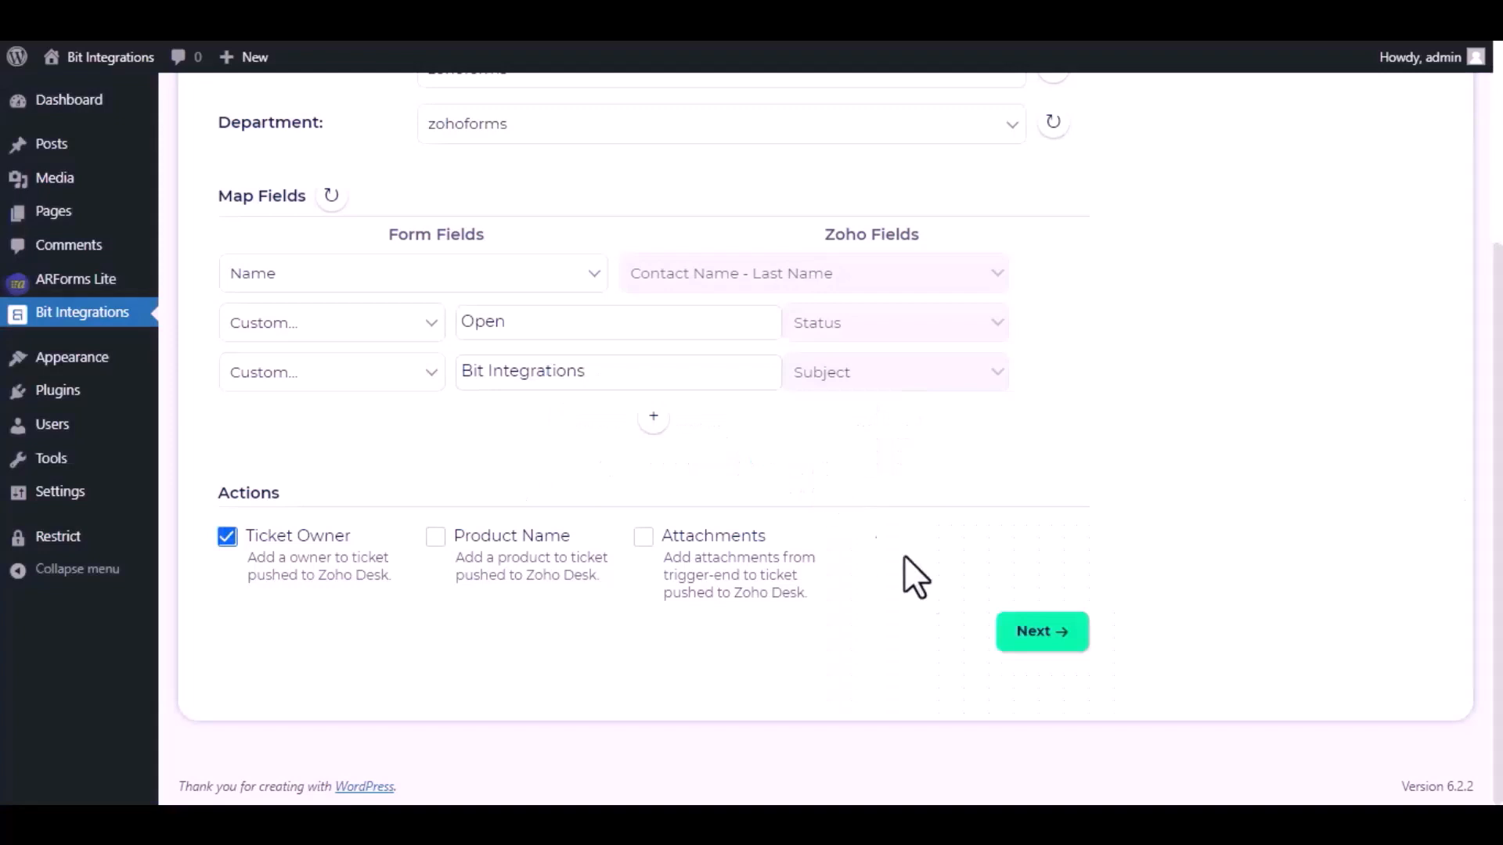
left_click(1041, 634)
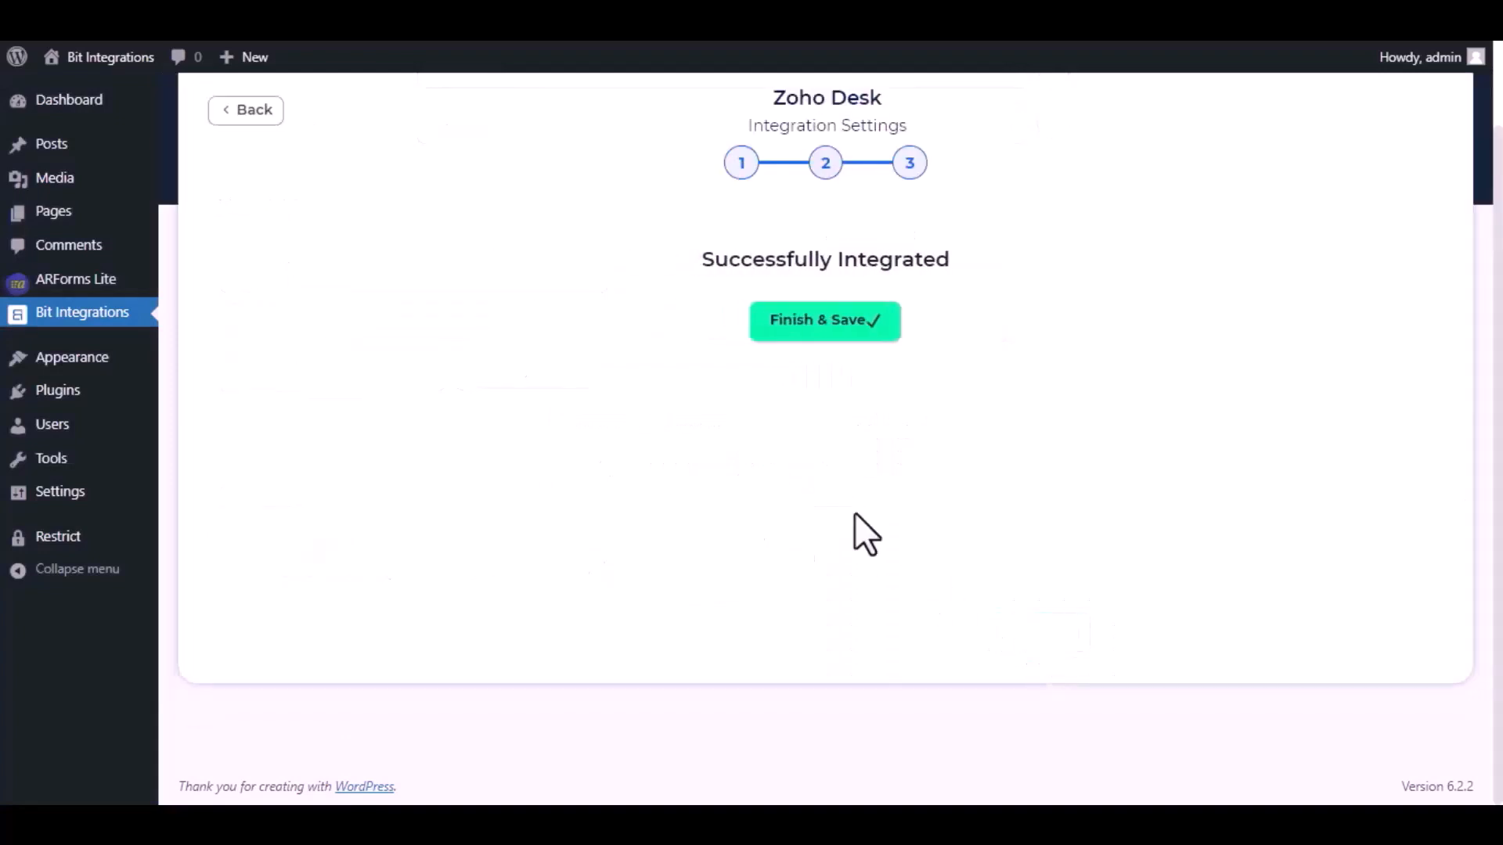
left_click(807, 345)
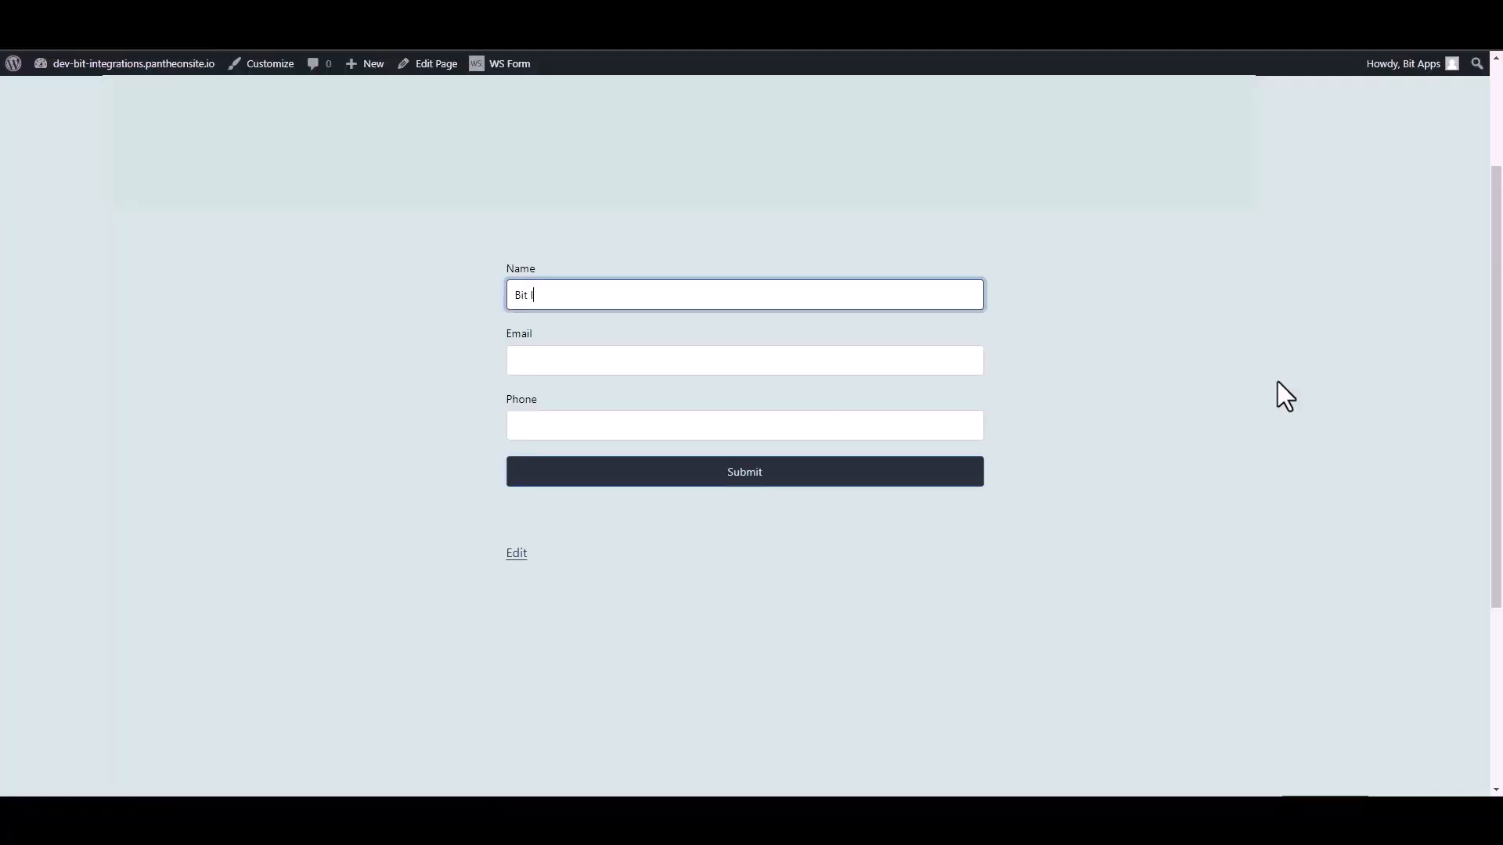
Step: Complete Name as 'Bit Integrations', enter an e-mail address and phone number, and submit
type("tegrations")
left_click(982, 354)
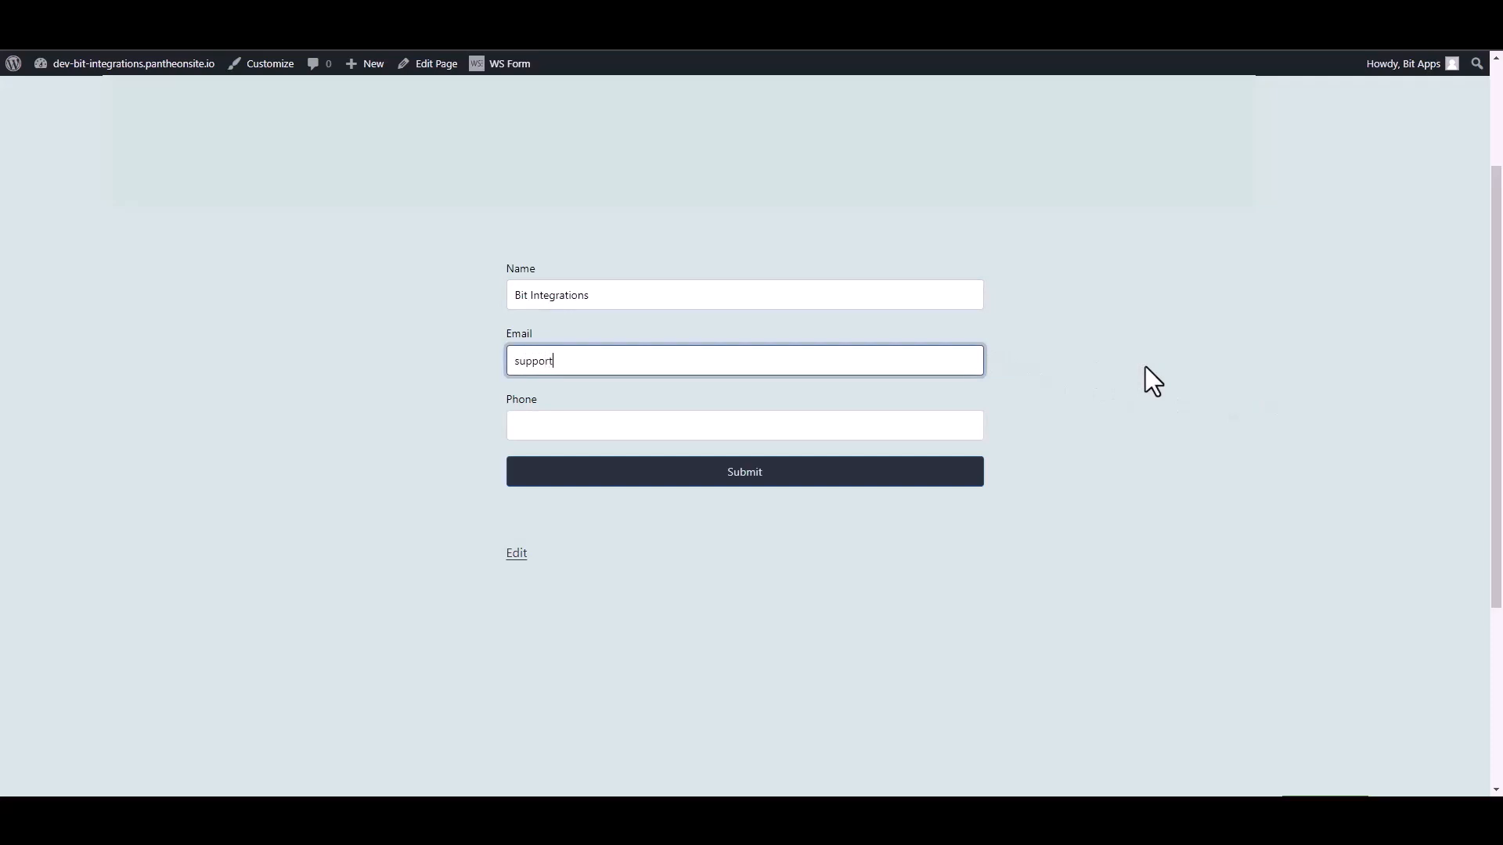
left_click(981, 437)
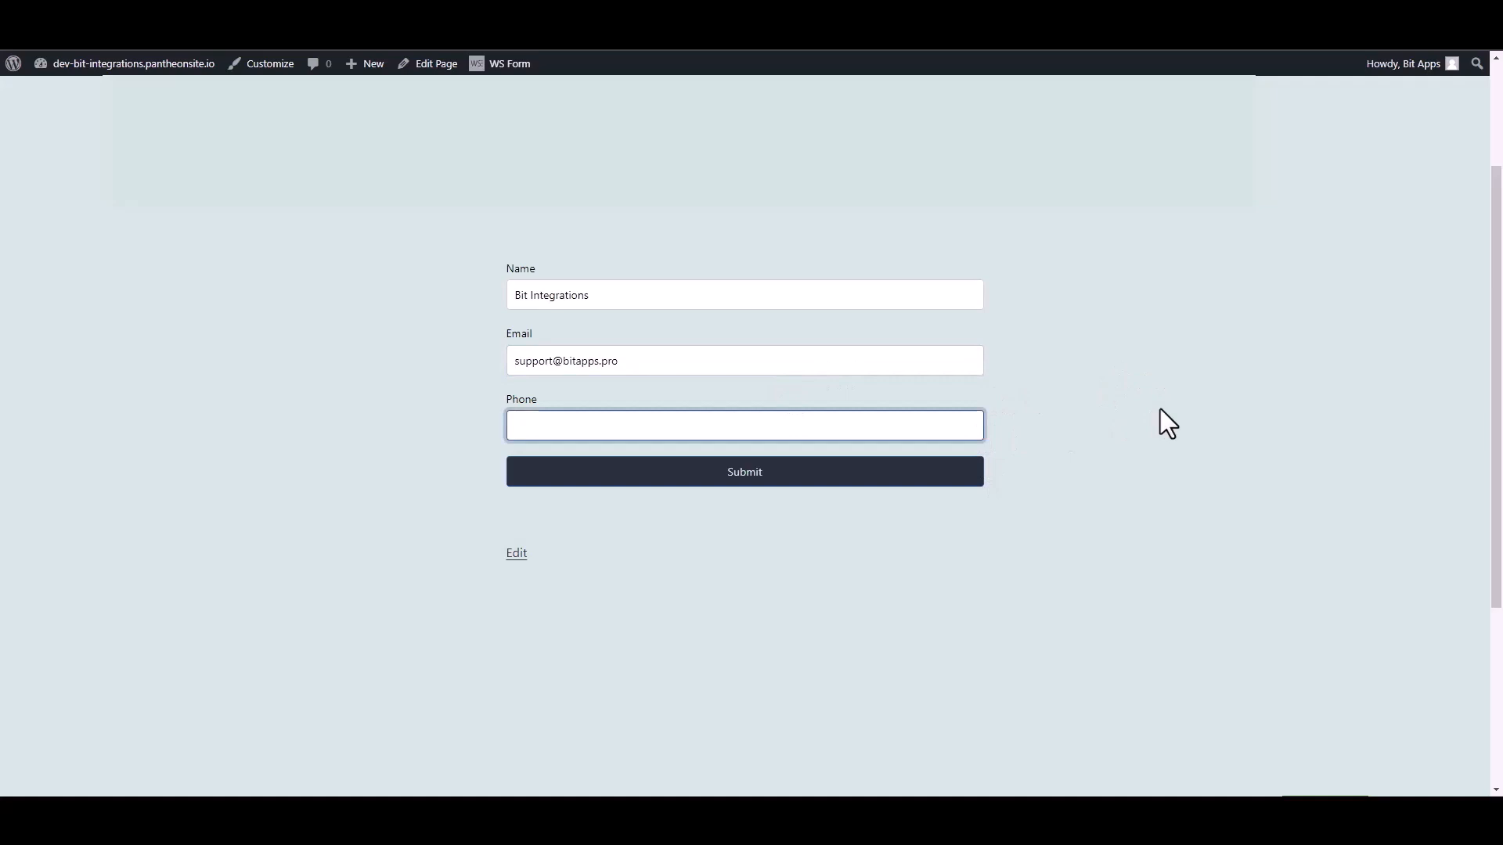
type("444555")
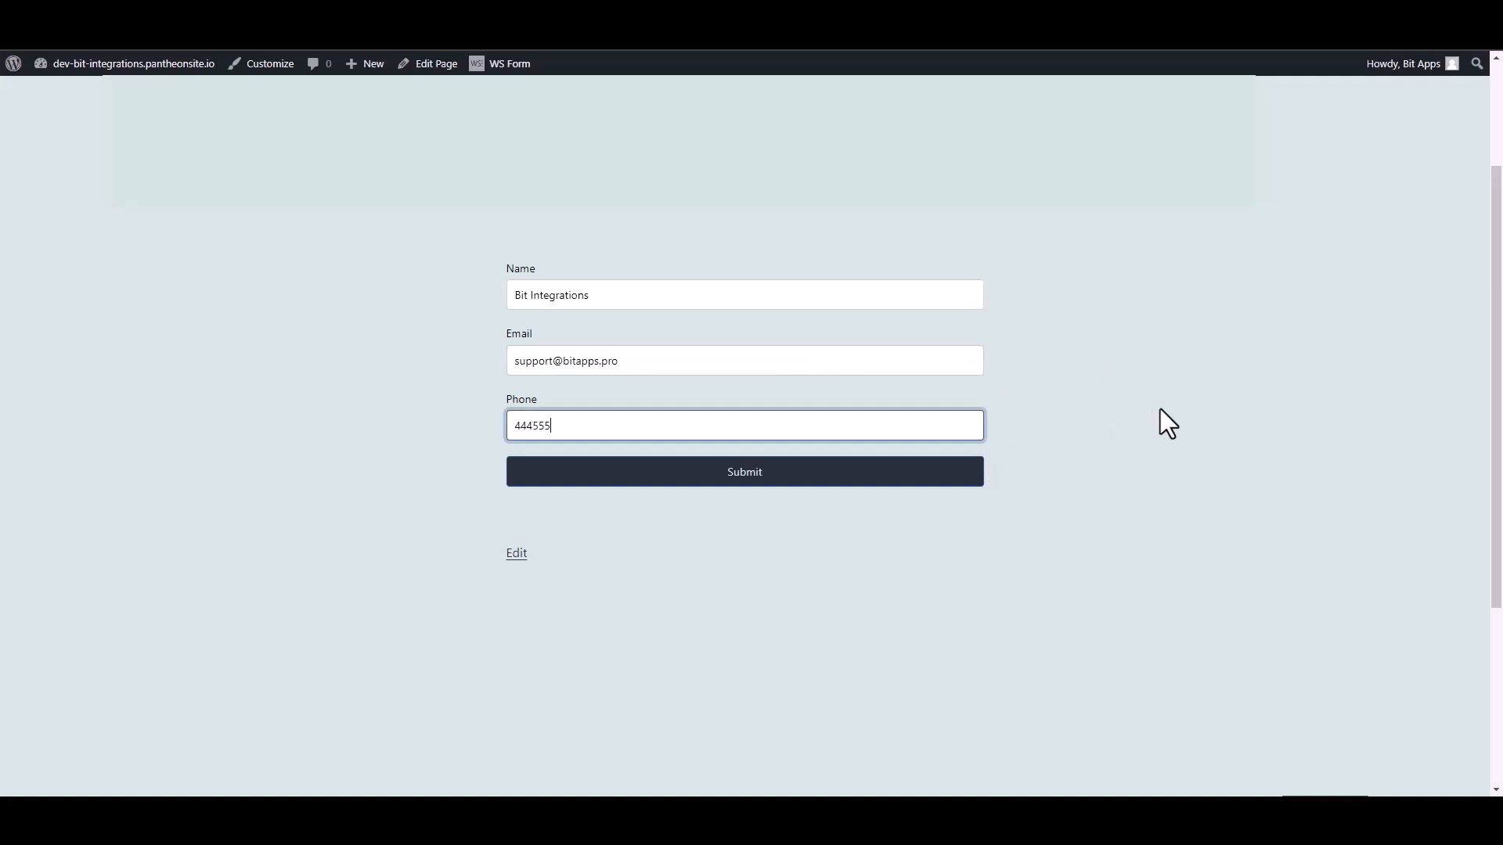
type("666")
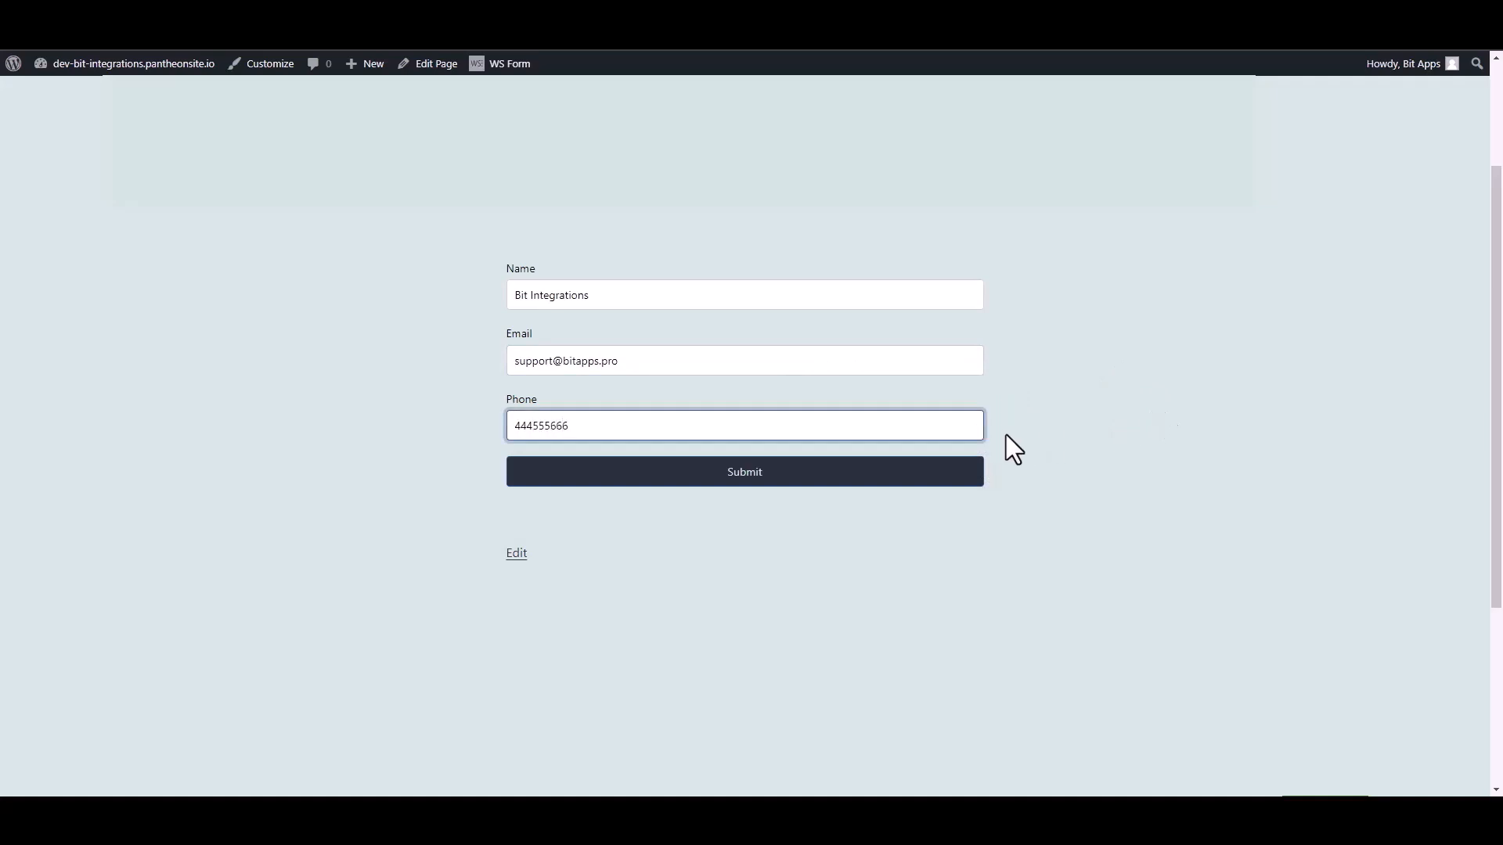
left_click(974, 478)
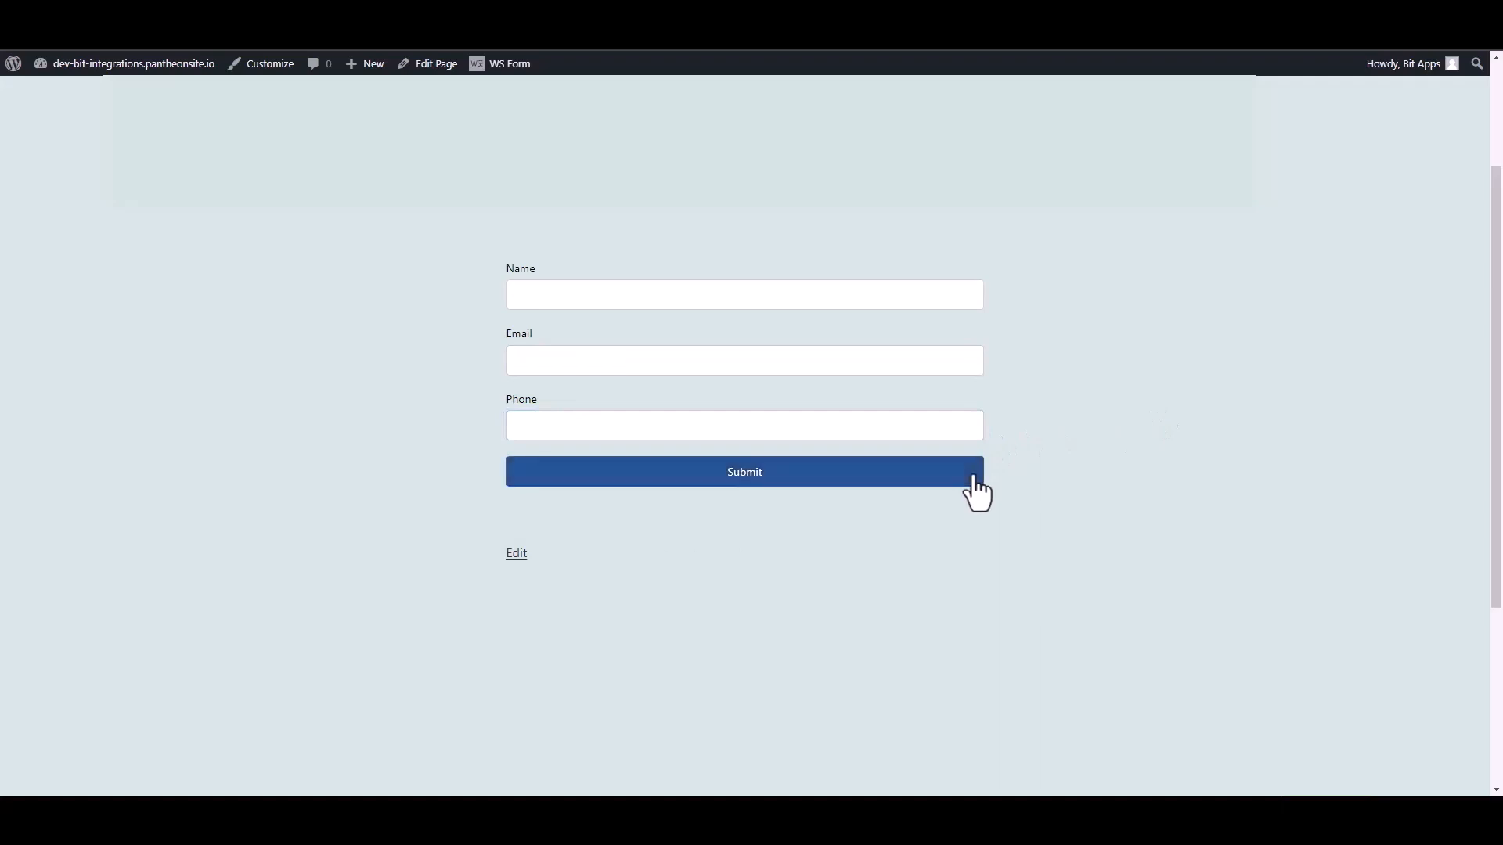